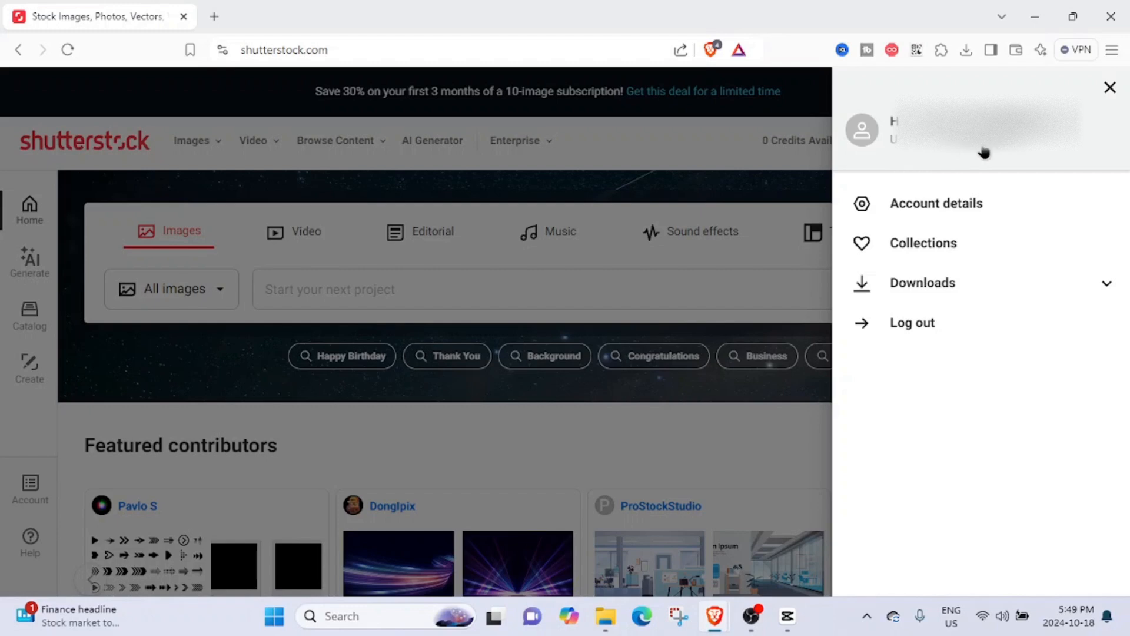
# - Open the "Sell your content" contributor page from the site footer
pyautogui.click(713, 260)
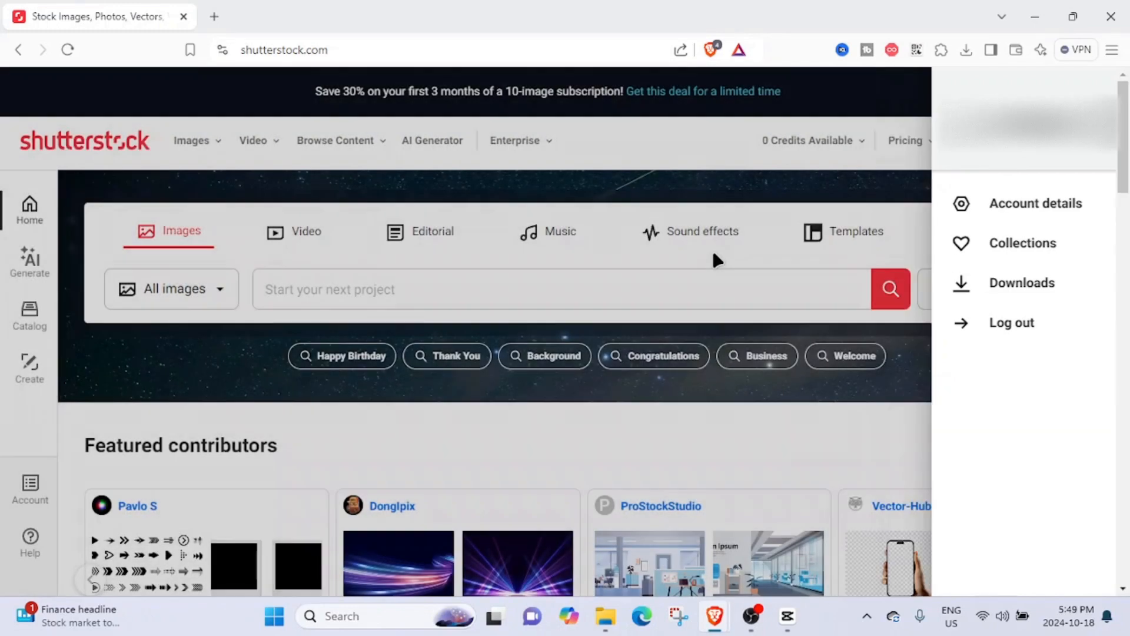
pyautogui.moveTo(1128, 170); pyautogui.dragTo(730, 385)
pyautogui.scroll(-15, 730, 386)
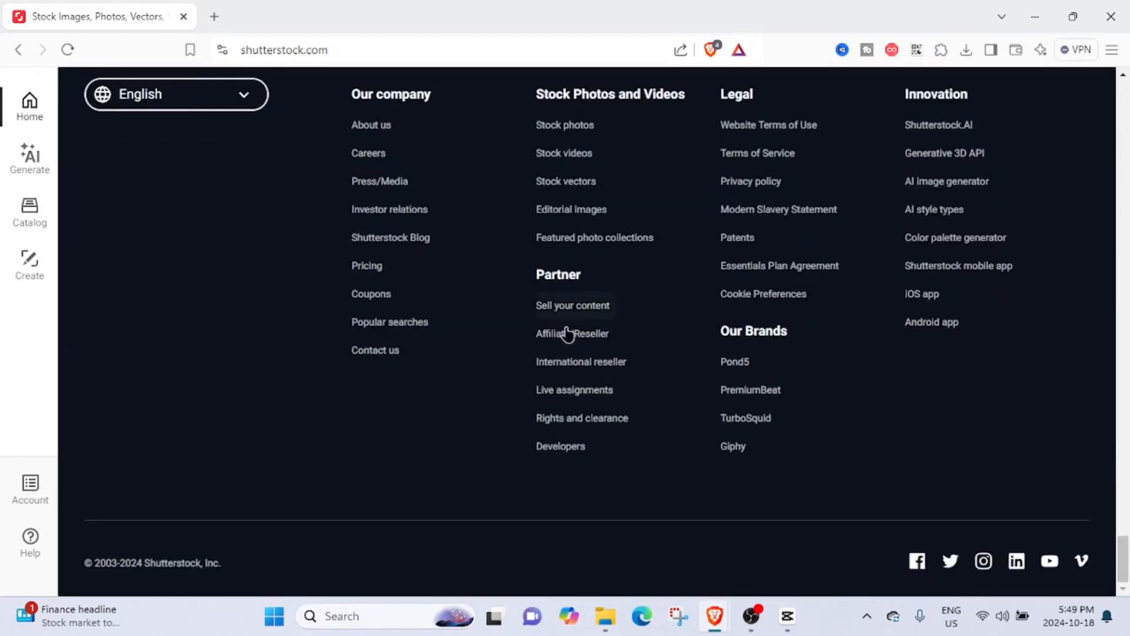
pyautogui.click(574, 312)
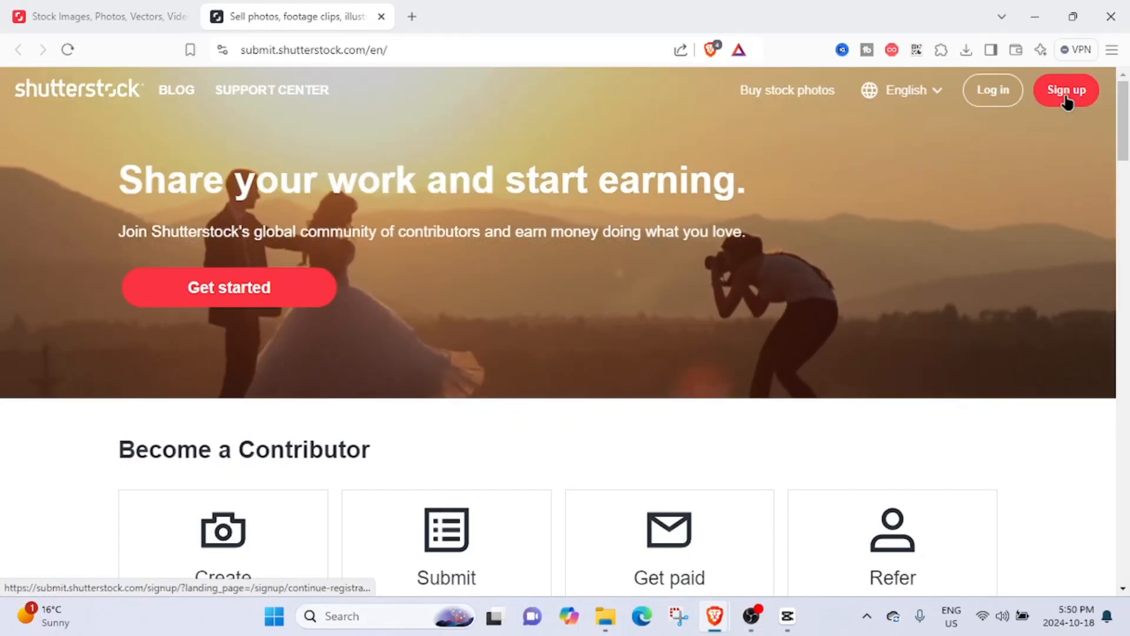
# - Log in to the contributor account to reach the contributor dashboard
pyautogui.click(1068, 94)
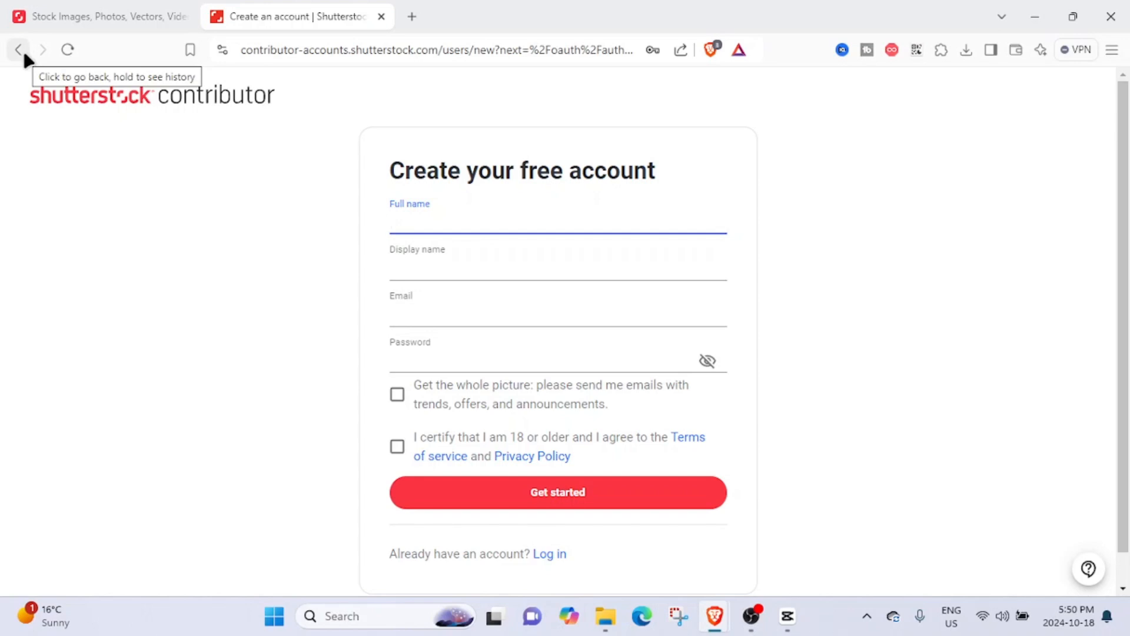
pyautogui.click(21, 50)
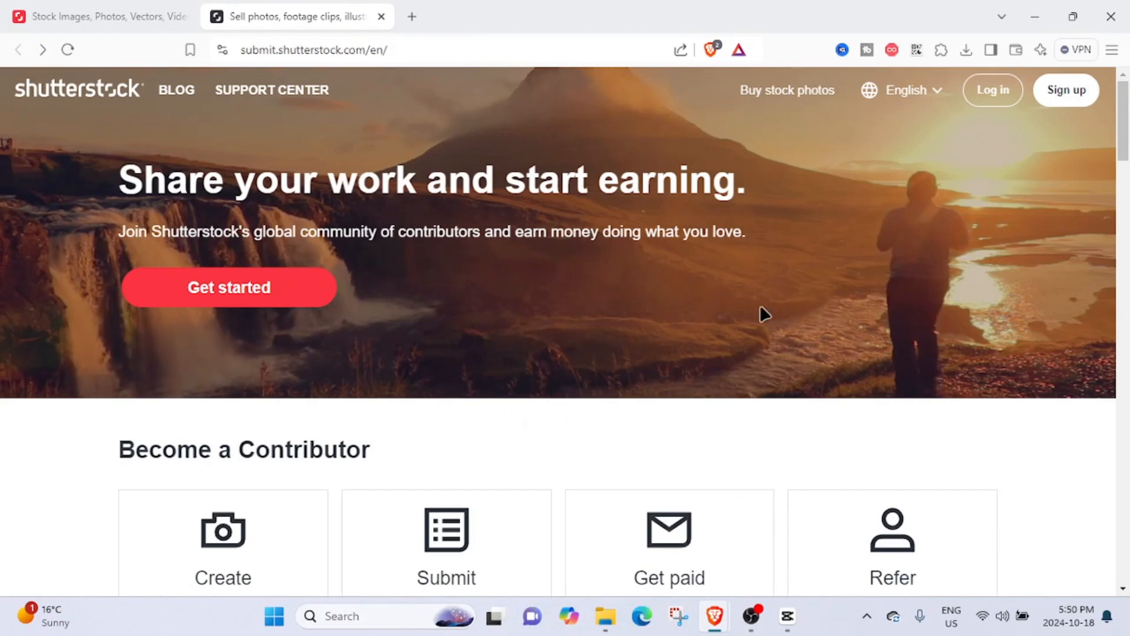
pyautogui.click(989, 92)
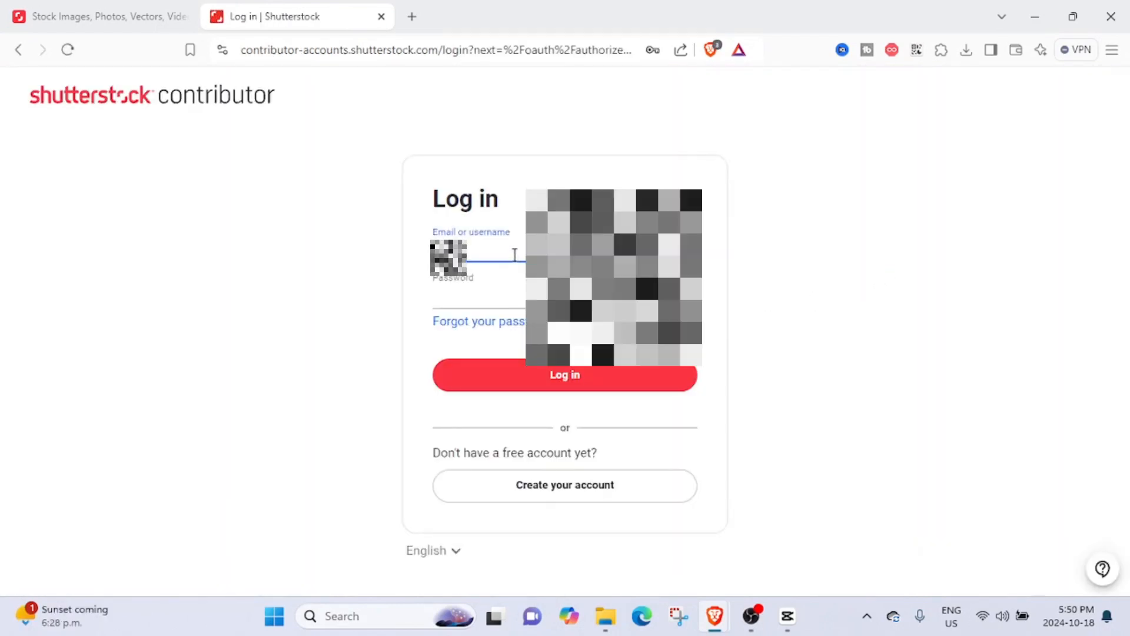
pyautogui.click(499, 255)
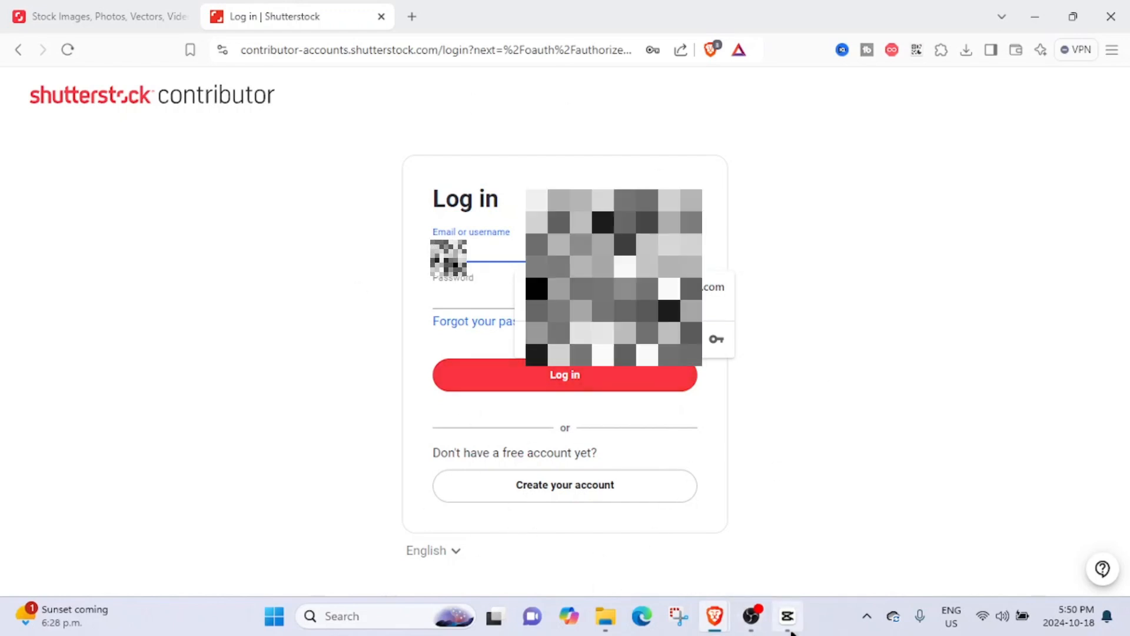
pyautogui.click(751, 616)
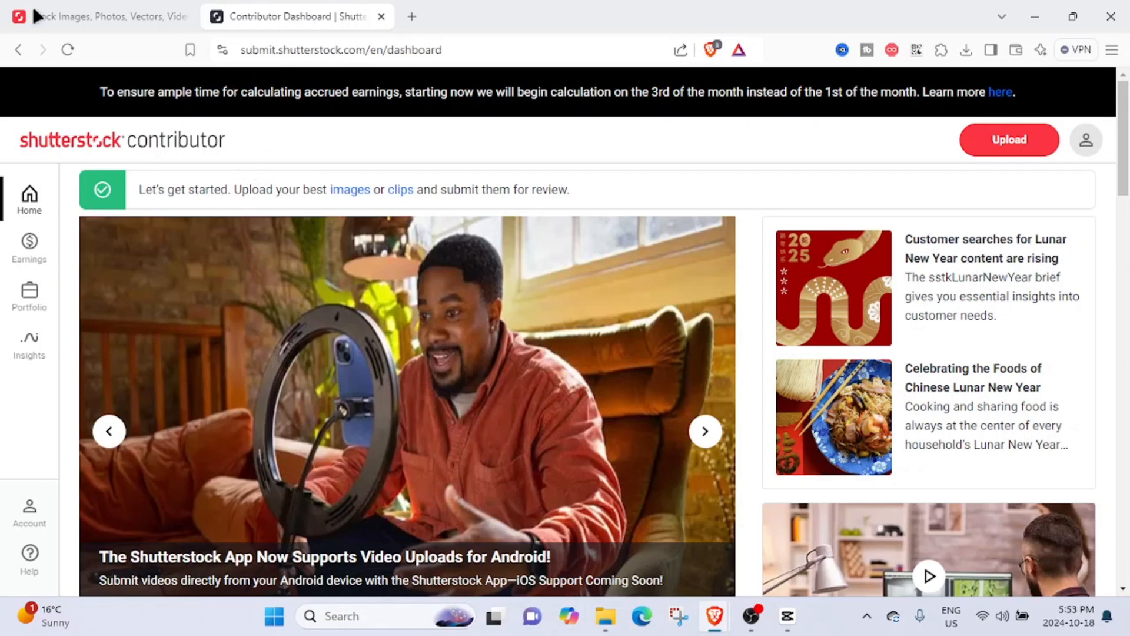
# - Upload edited.jpg from the ProLife folder by dropping it into the upload dialog
pyautogui.click(1008, 152)
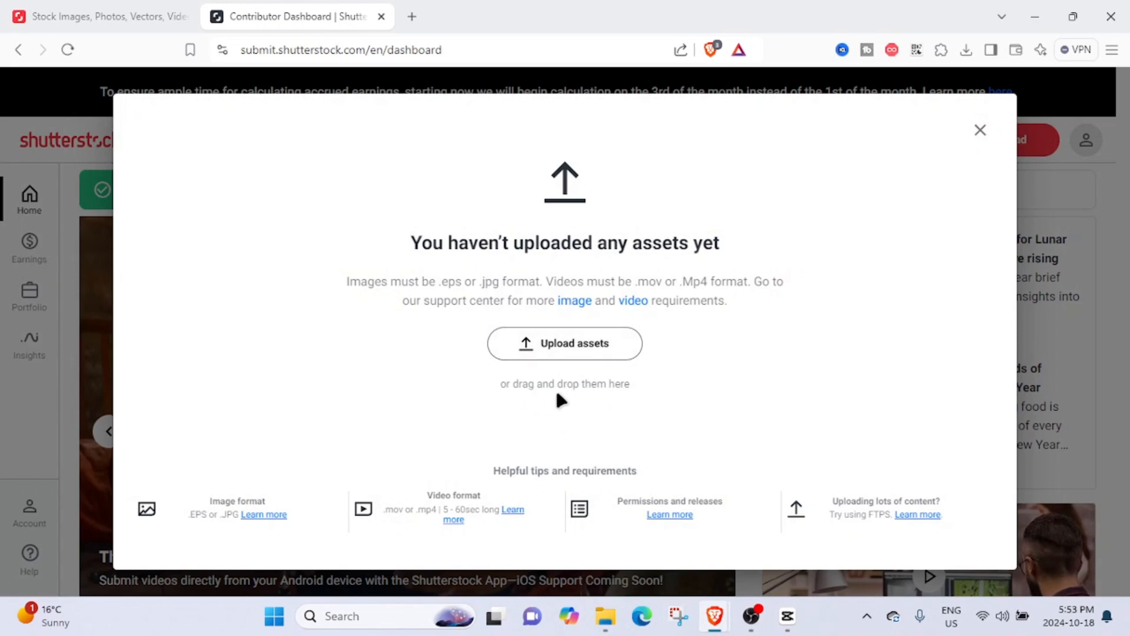
pyautogui.click(608, 632)
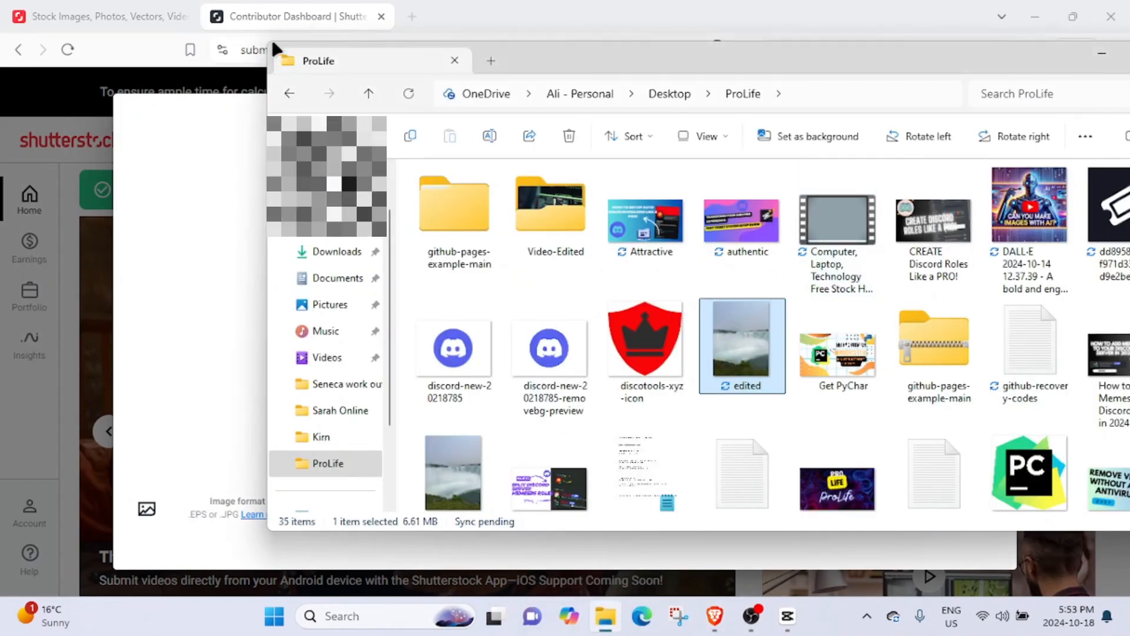
pyautogui.moveTo(271, 37); pyautogui.dragTo(415, 118)
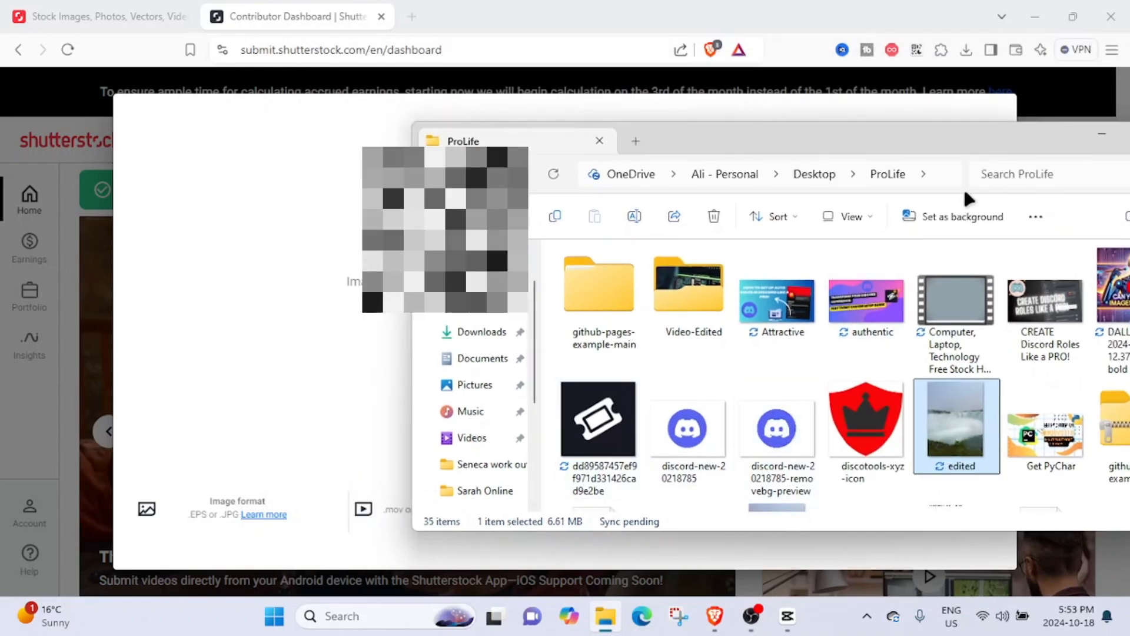
pyautogui.moveTo(981, 151); pyautogui.dragTo(913, 219)
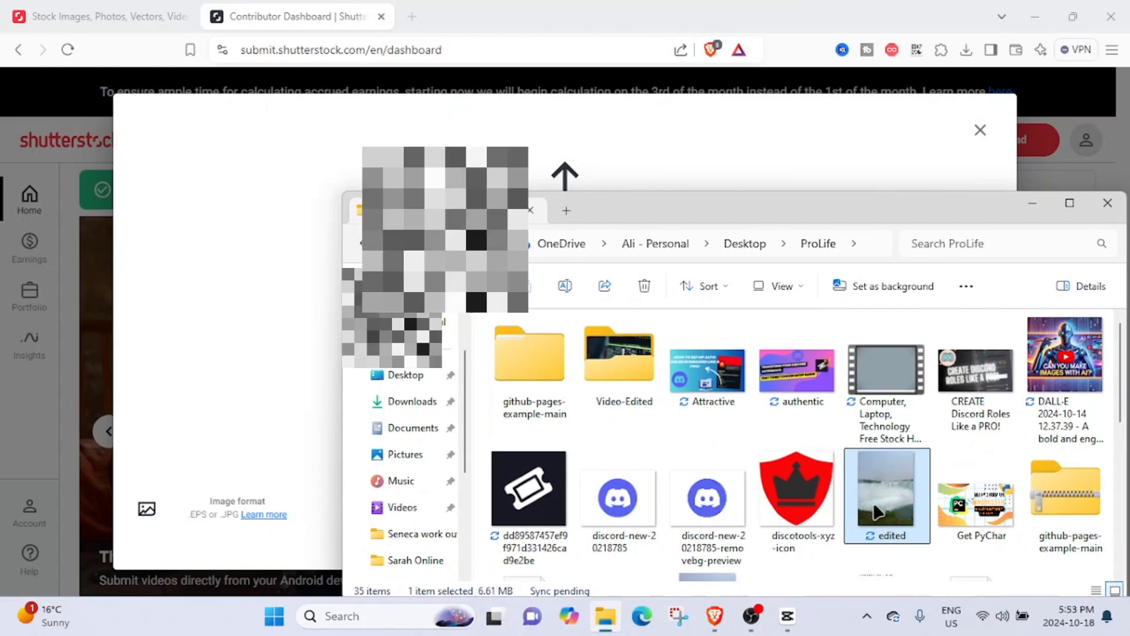
pyautogui.moveTo(877, 512); pyautogui.dragTo(238, 298)
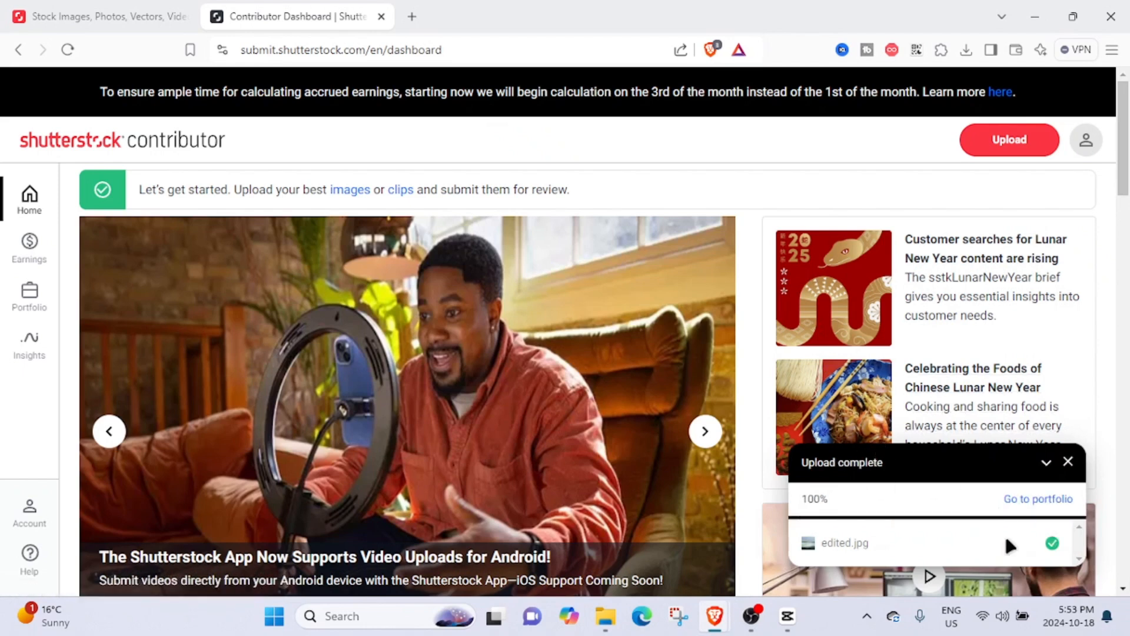
# - Open the portfolio, select the uploaded edited.jpg and dismiss the upload notice
pyautogui.click(1046, 502)
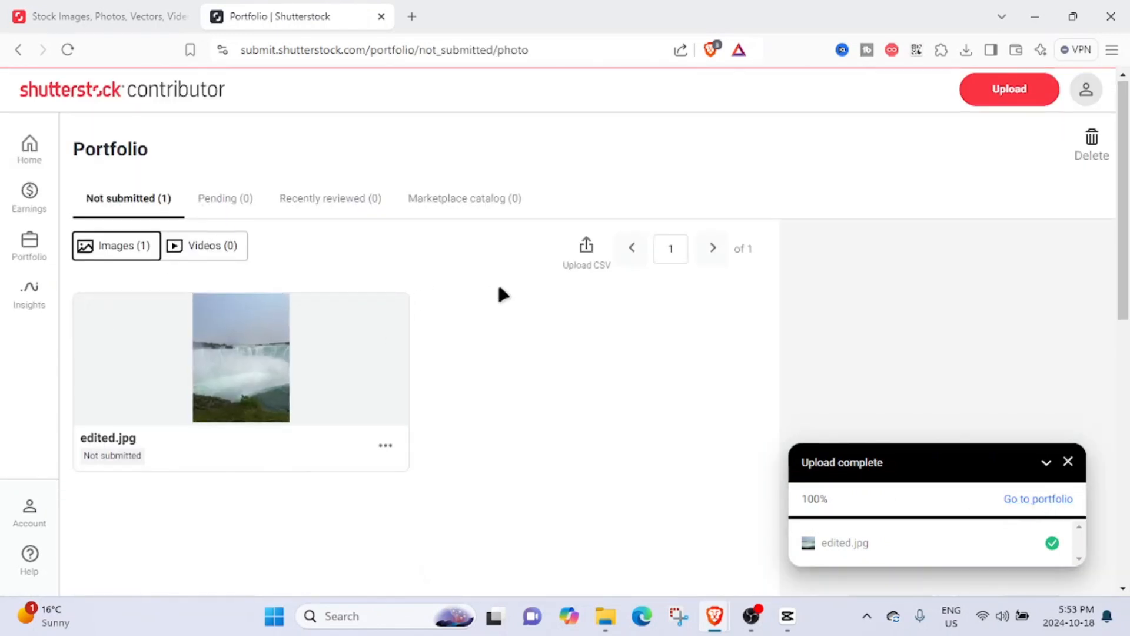
pyautogui.scroll(-3, 318, 293)
pyautogui.scroll(3, 331, 265)
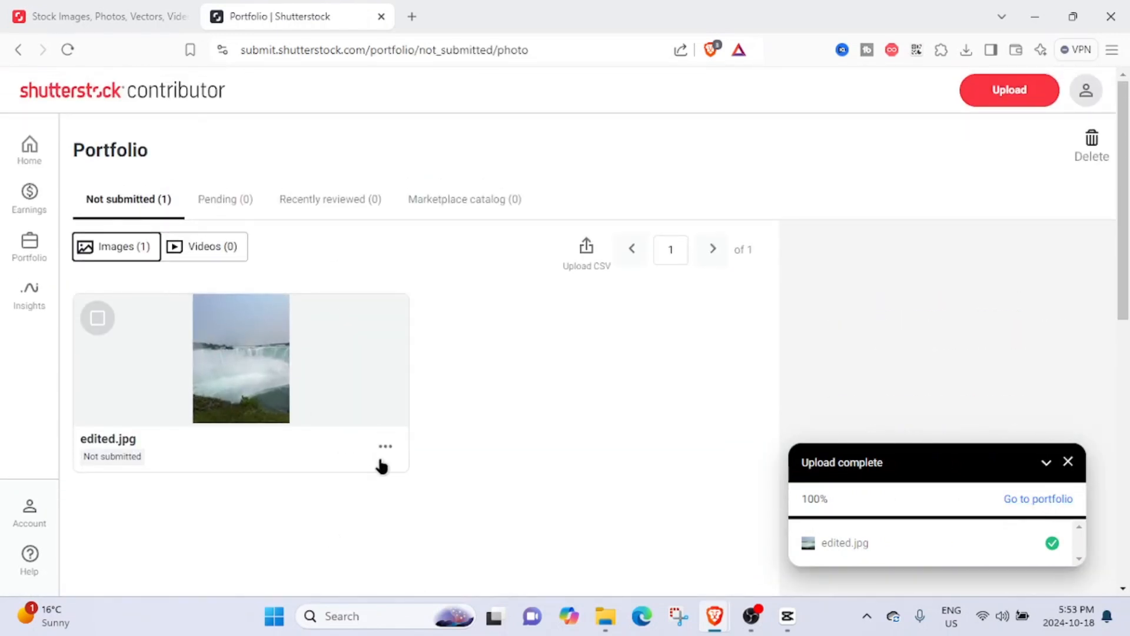
pyautogui.click(305, 426)
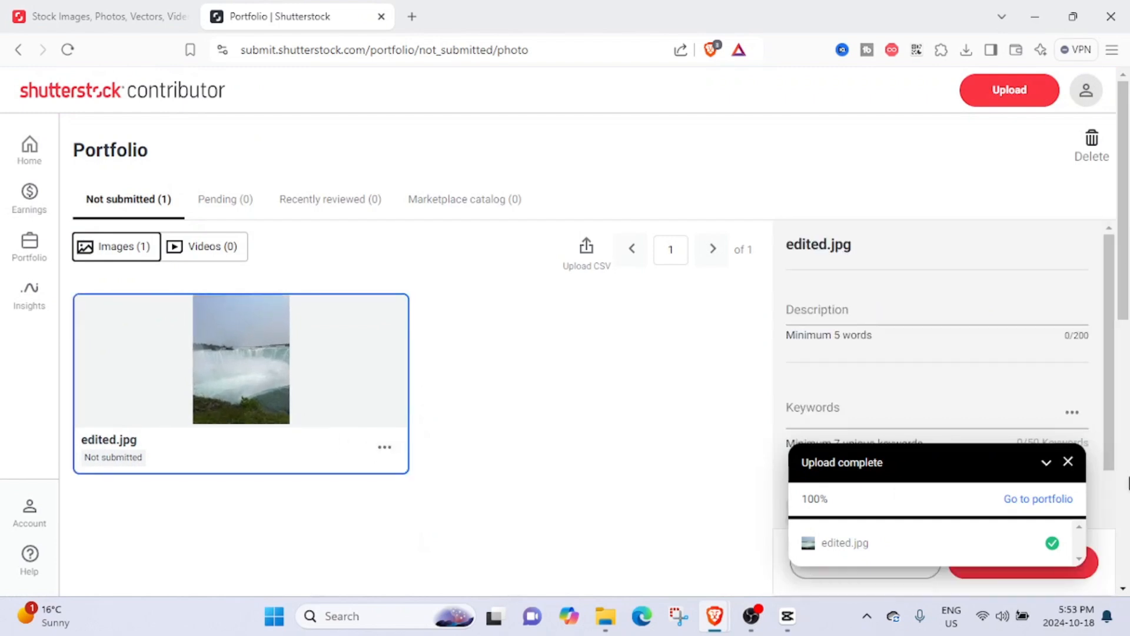
pyautogui.click(1068, 464)
# - Enter "Niagara Falls" as the image description
pyautogui.scroll(-1, 823, 328)
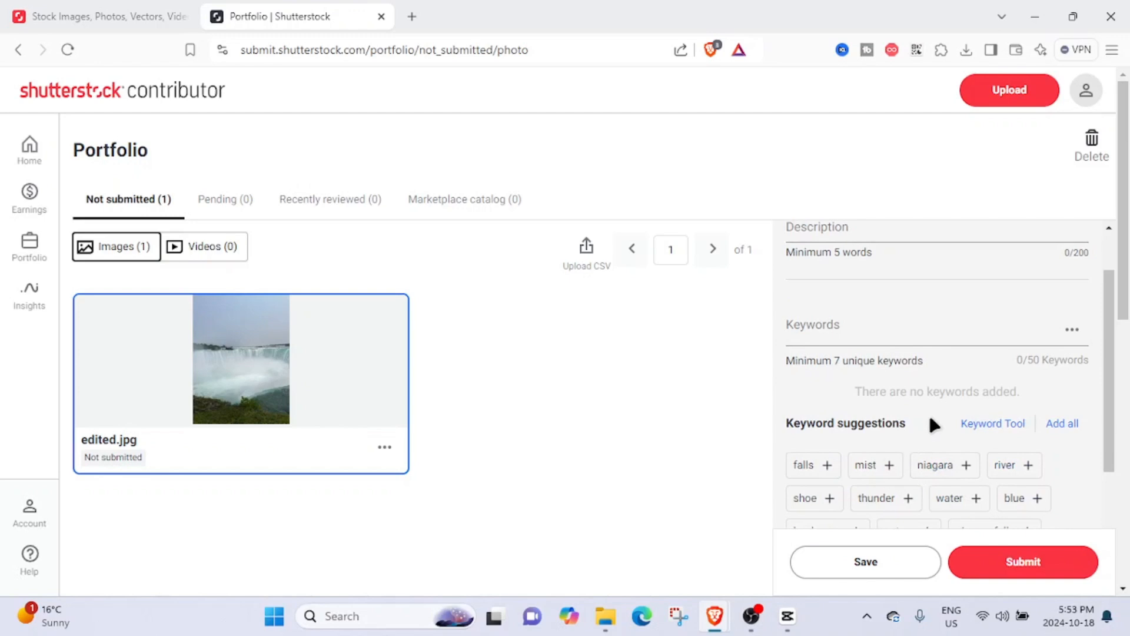
pyautogui.scroll(1, 883, 330)
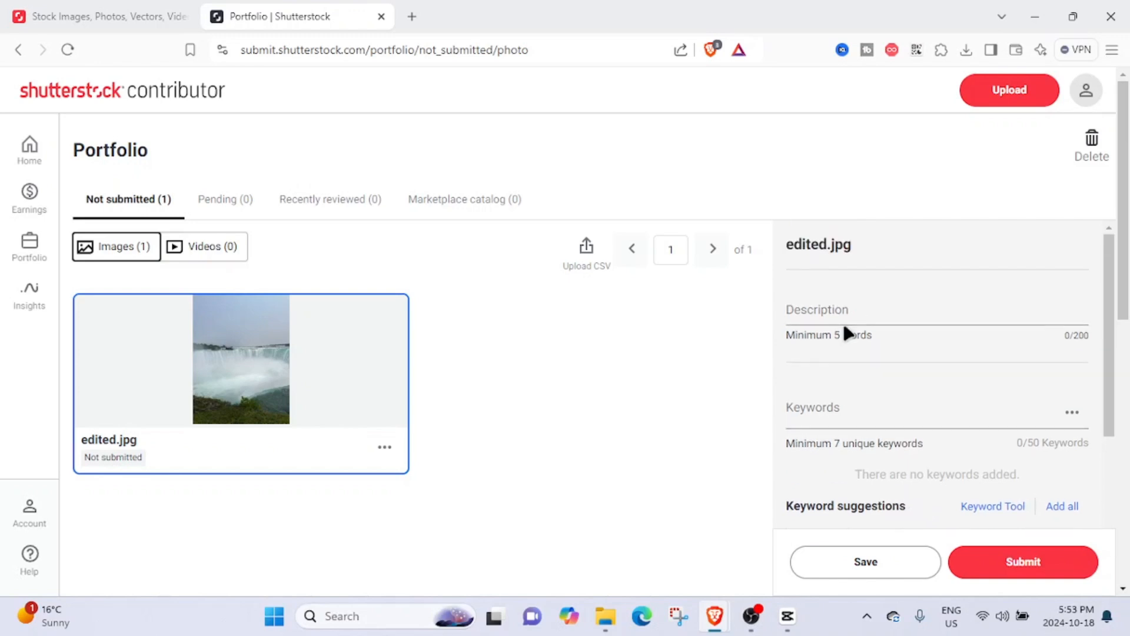
pyautogui.click(845, 321)
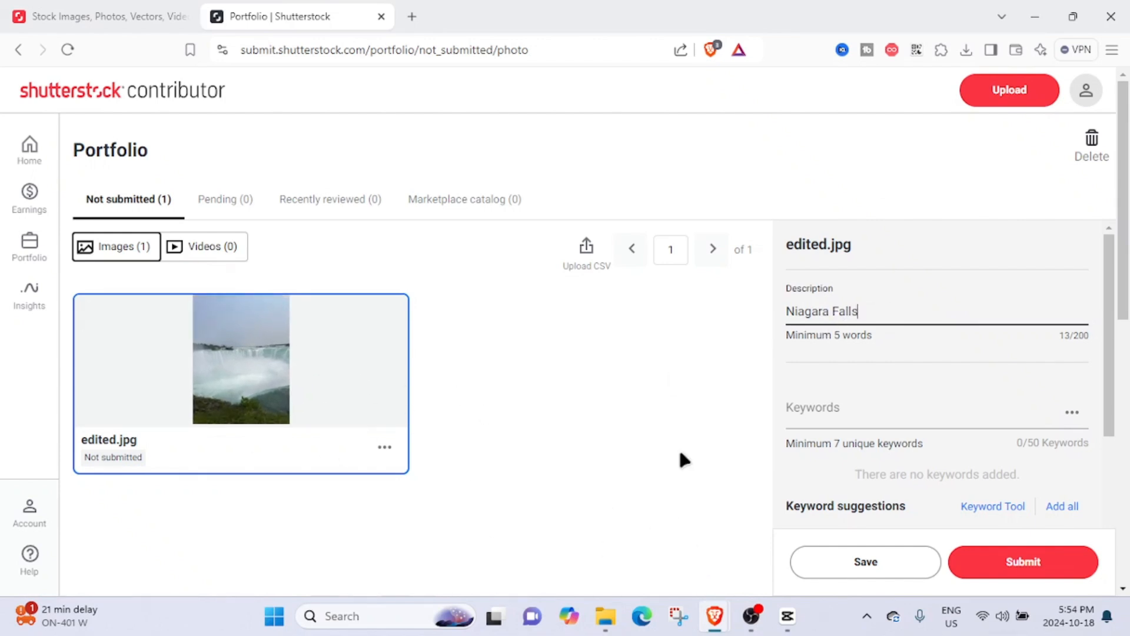
# - Review the keyword suggestions and the remaining image detail fields
pyautogui.click(835, 409)
pyautogui.scroll(-4, 649, 409)
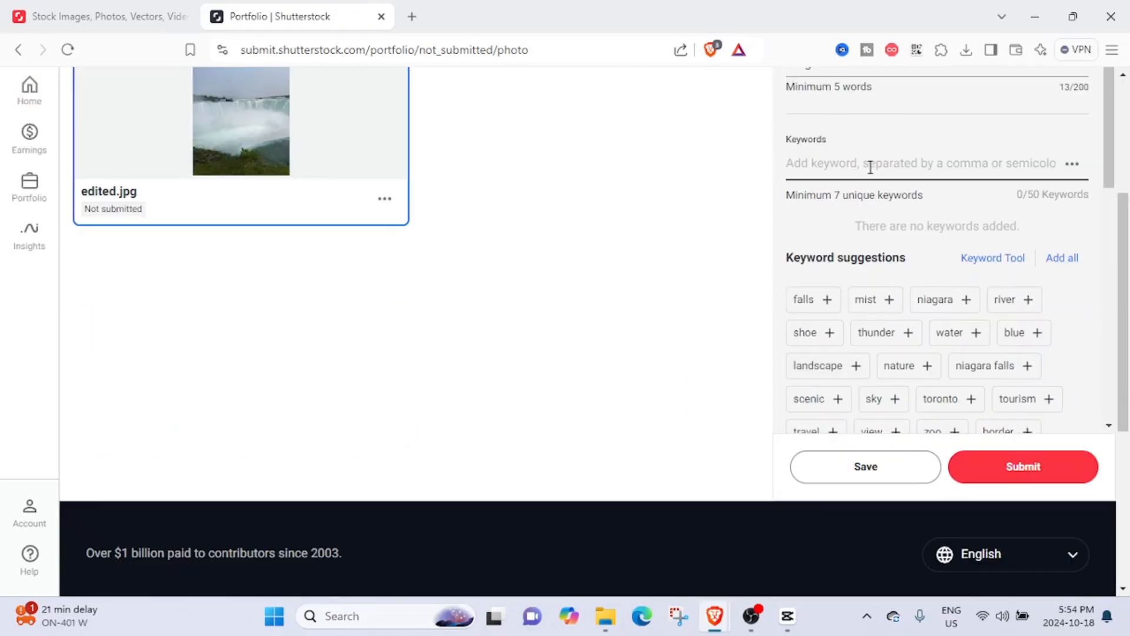
pyautogui.scroll(2, 872, 357)
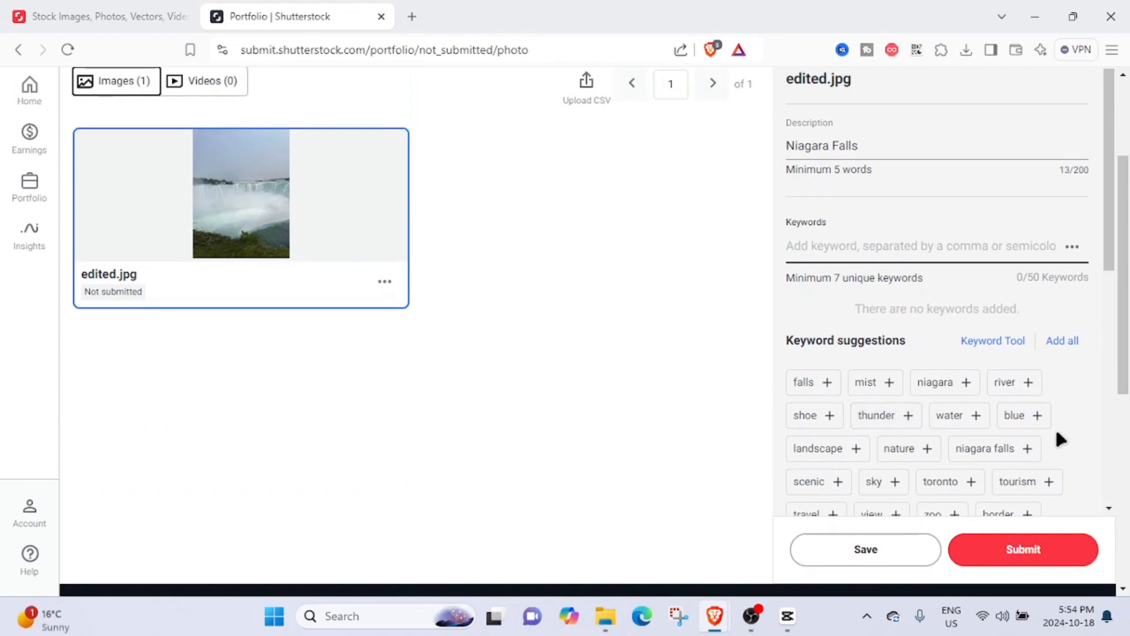
pyautogui.scroll(-4, 989, 424)
pyautogui.scroll(-5, 982, 433)
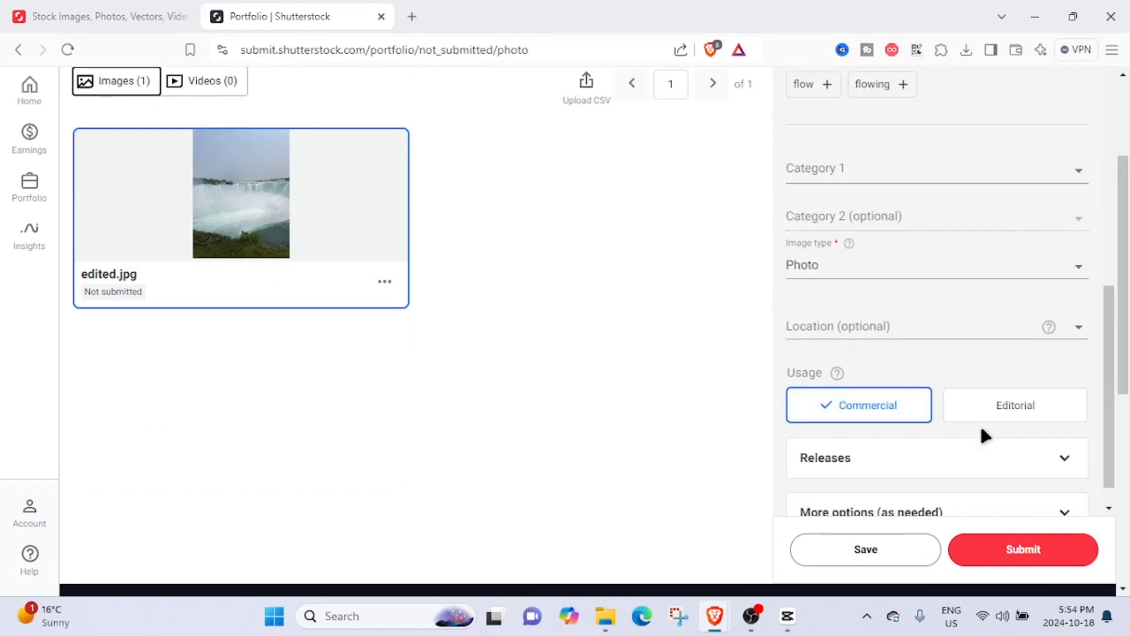
pyautogui.scroll(8, 984, 434)
pyautogui.scroll(-3, 986, 436)
pyautogui.scroll(-1, 986, 438)
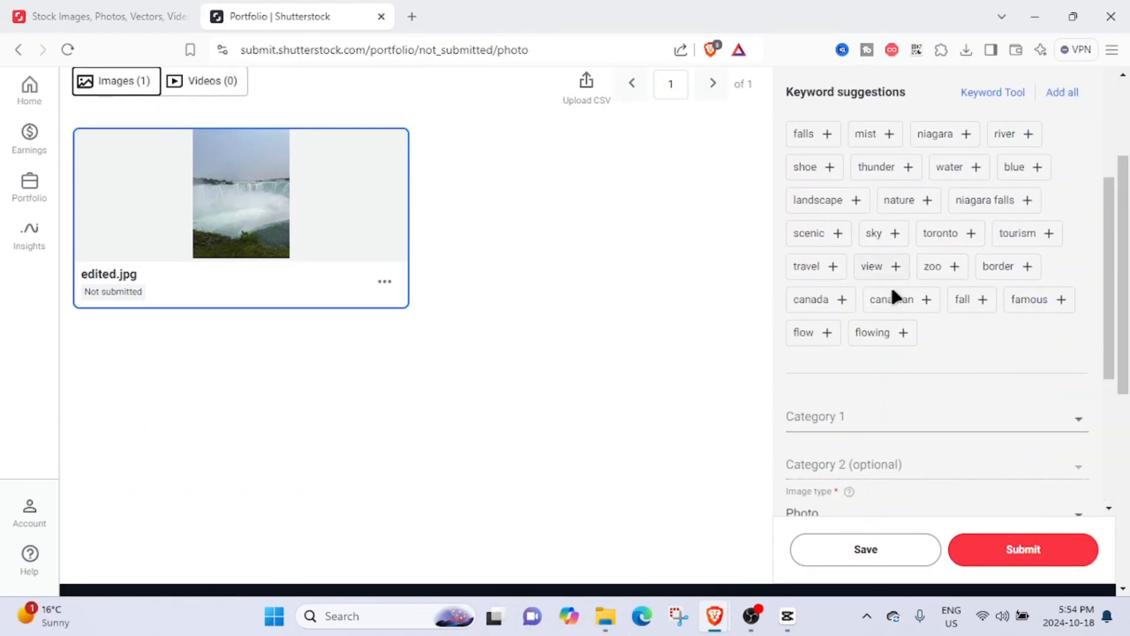
pyautogui.scroll(5, 893, 295)
pyautogui.click(899, 230)
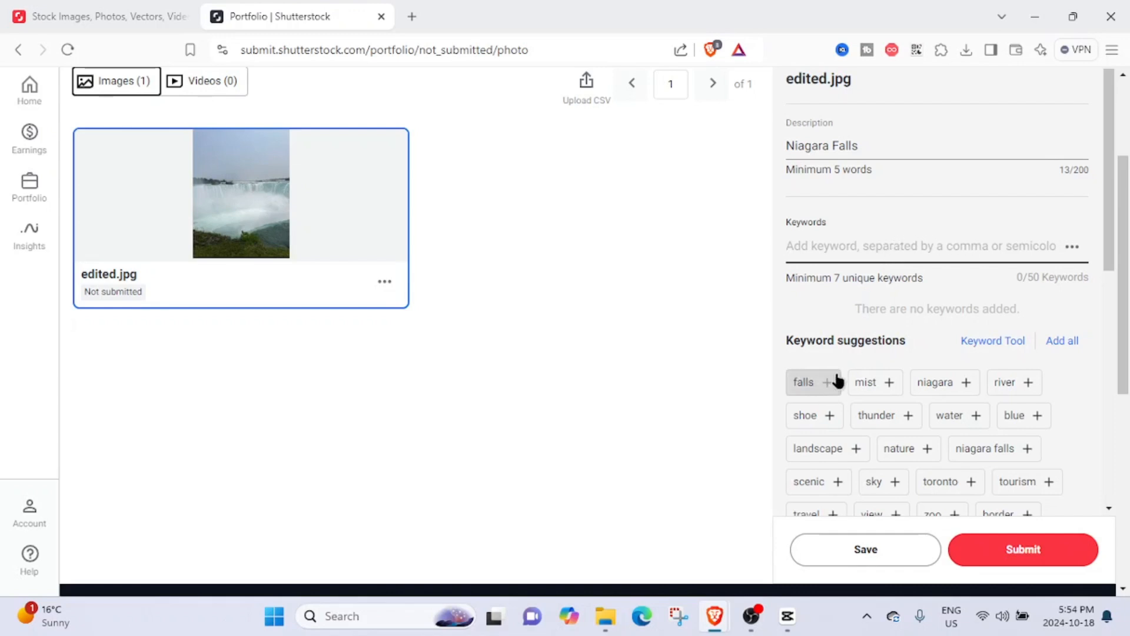
# - Add the suggested keywords falls, blue, water, nature and sky
pyautogui.click(825, 382)
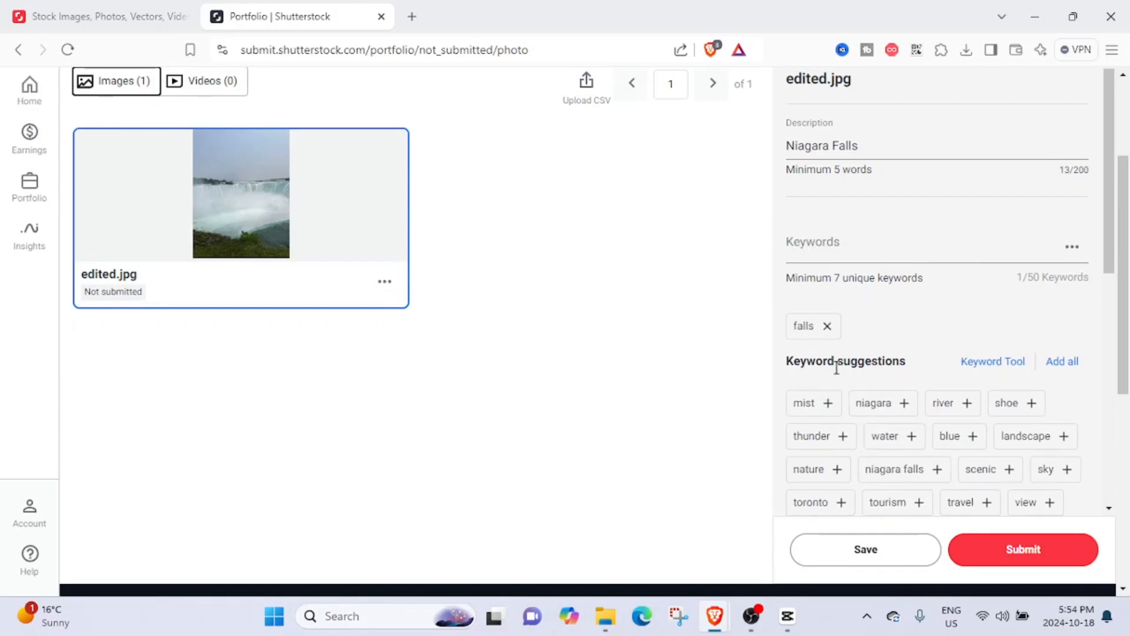
pyautogui.scroll(-1, 841, 353)
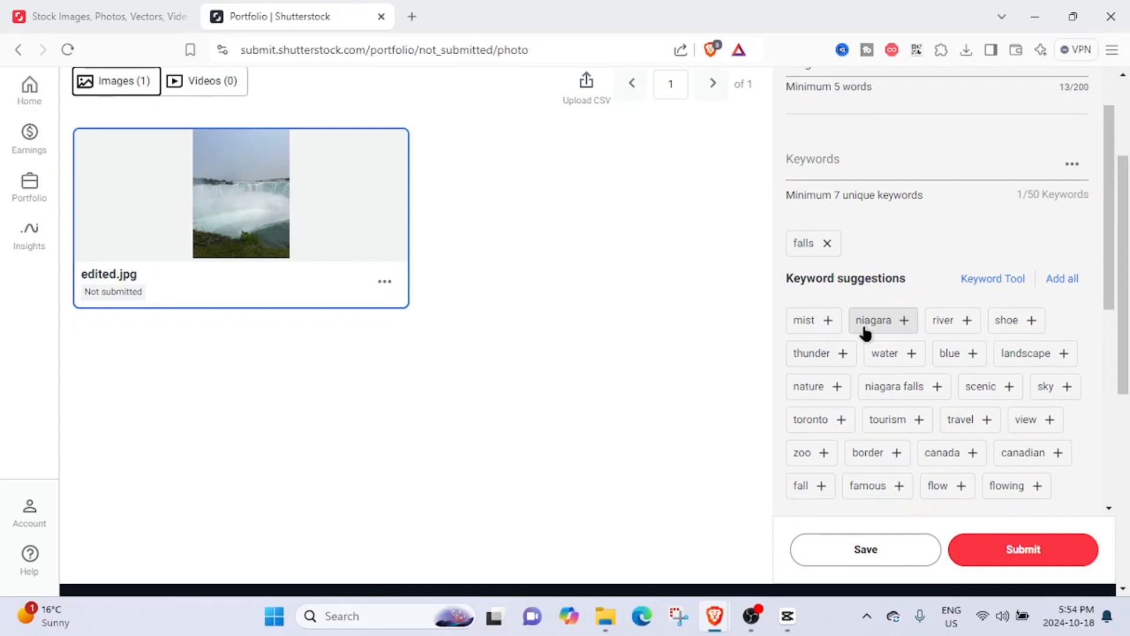
pyautogui.click(952, 355)
pyautogui.click(899, 355)
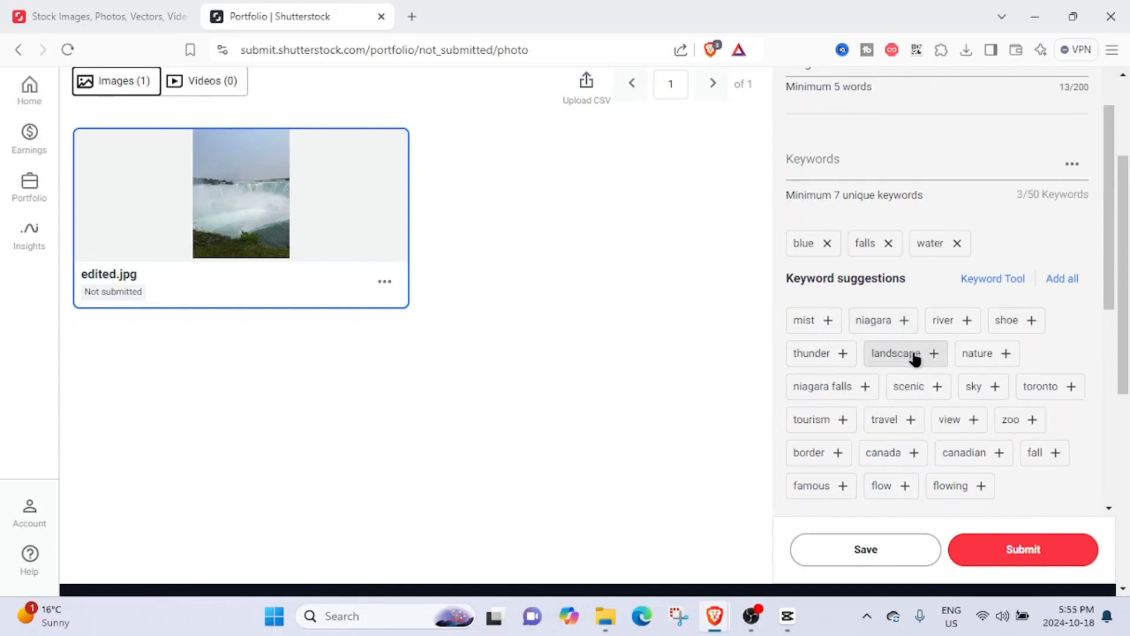
pyautogui.click(991, 355)
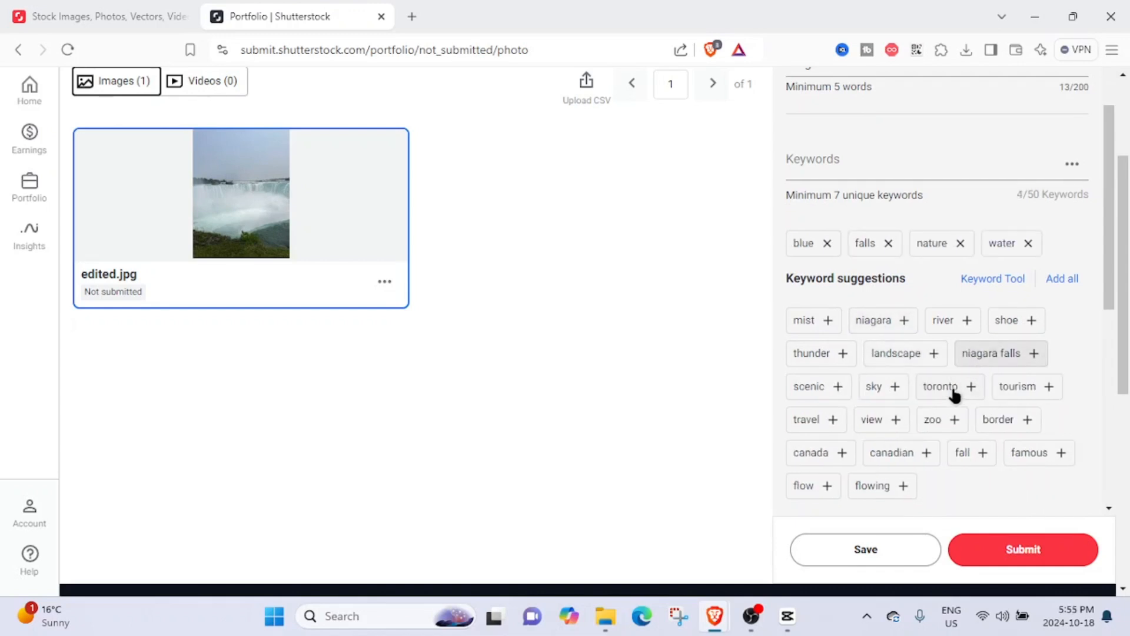
pyautogui.click(889, 394)
# - Add the suggested keywords canada, famous, view, river and tourism
pyautogui.scroll(-1, 889, 422)
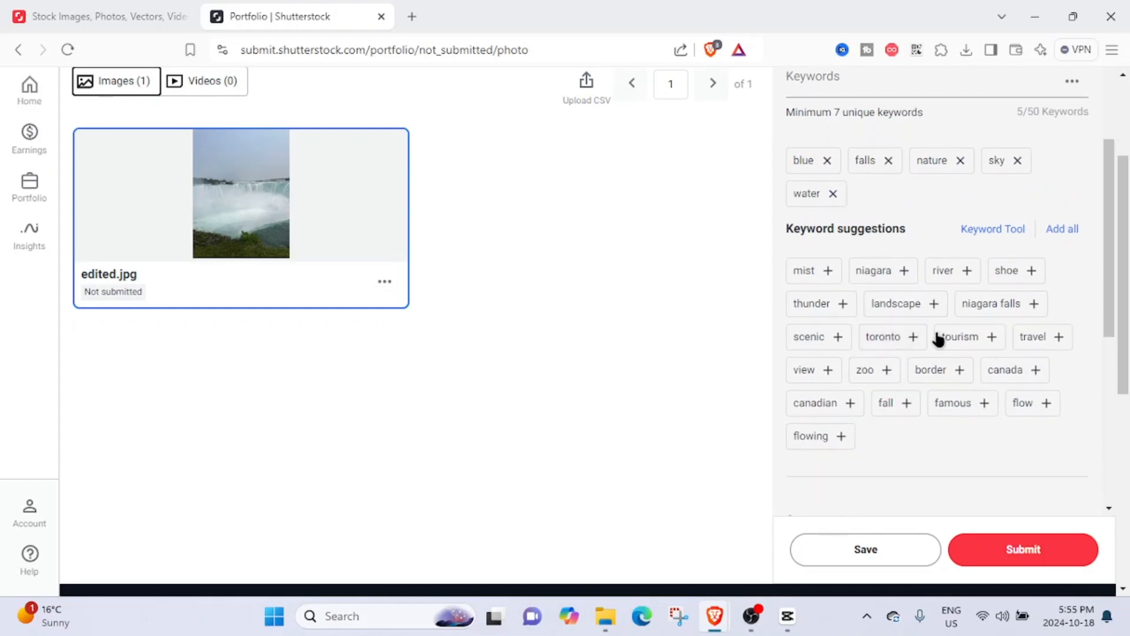
pyautogui.click(991, 370)
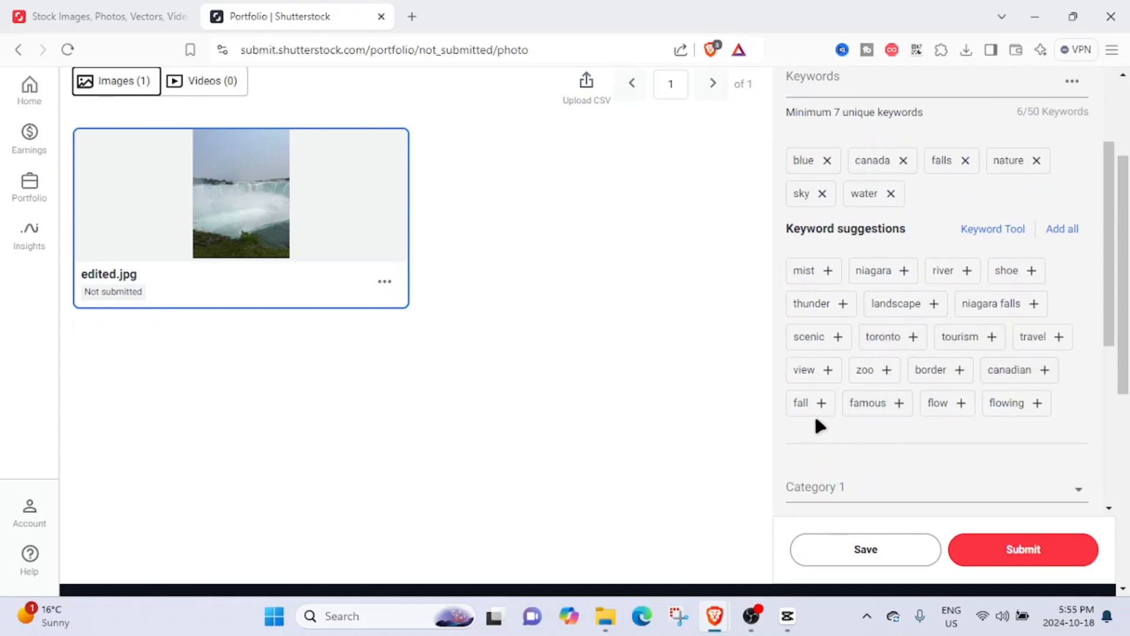
pyautogui.click(889, 405)
pyautogui.scroll(1, 924, 429)
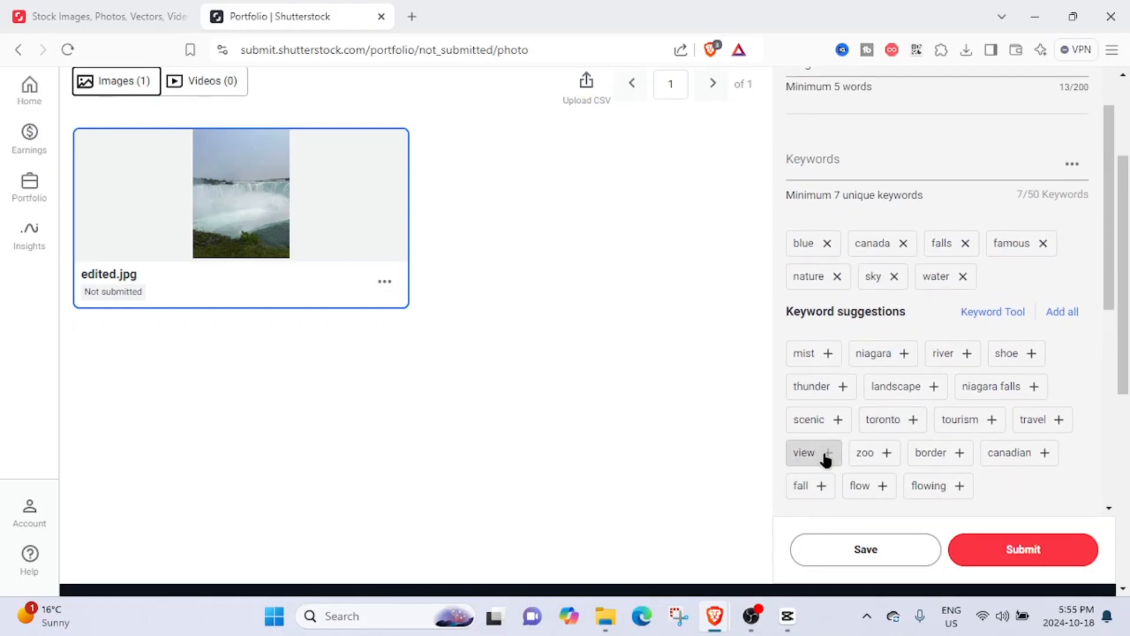
pyautogui.click(827, 457)
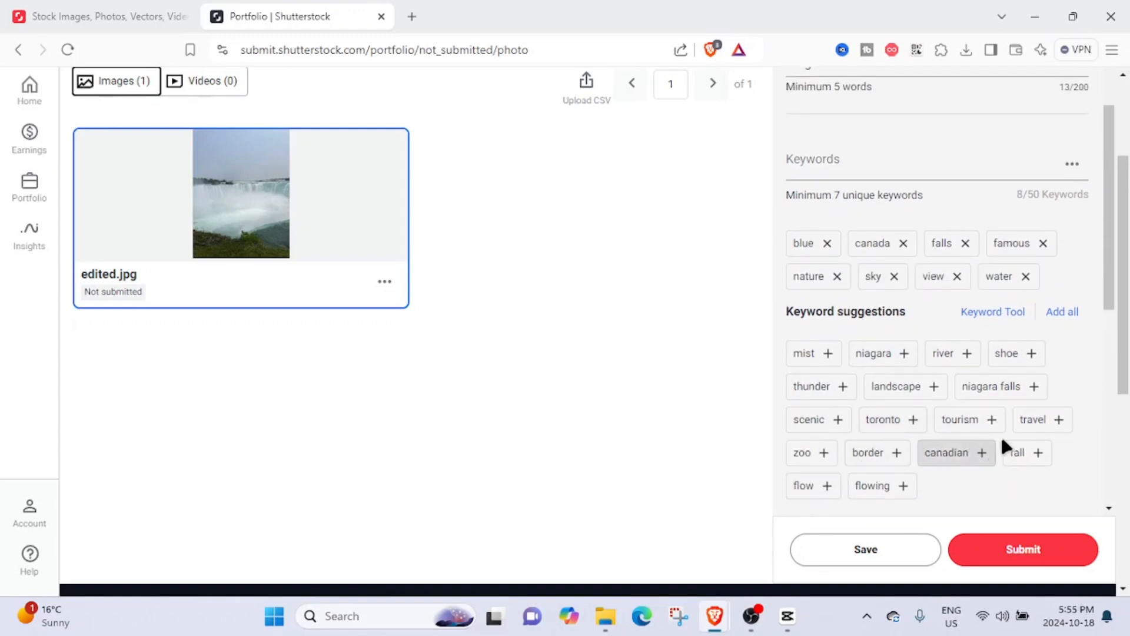
pyautogui.click(948, 352)
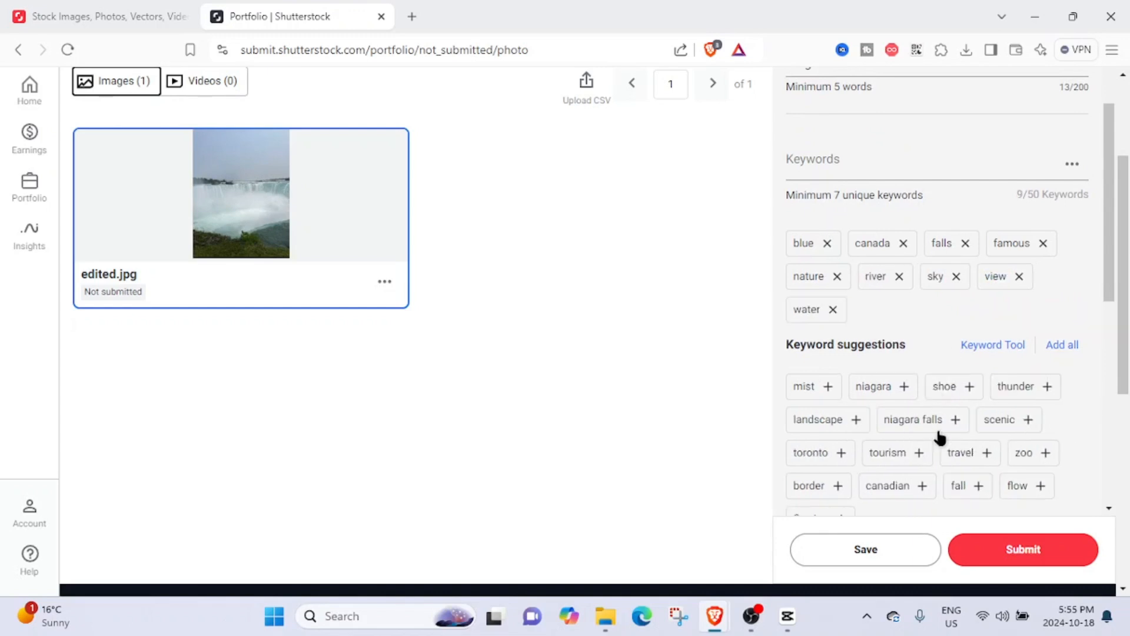
pyautogui.click(908, 467)
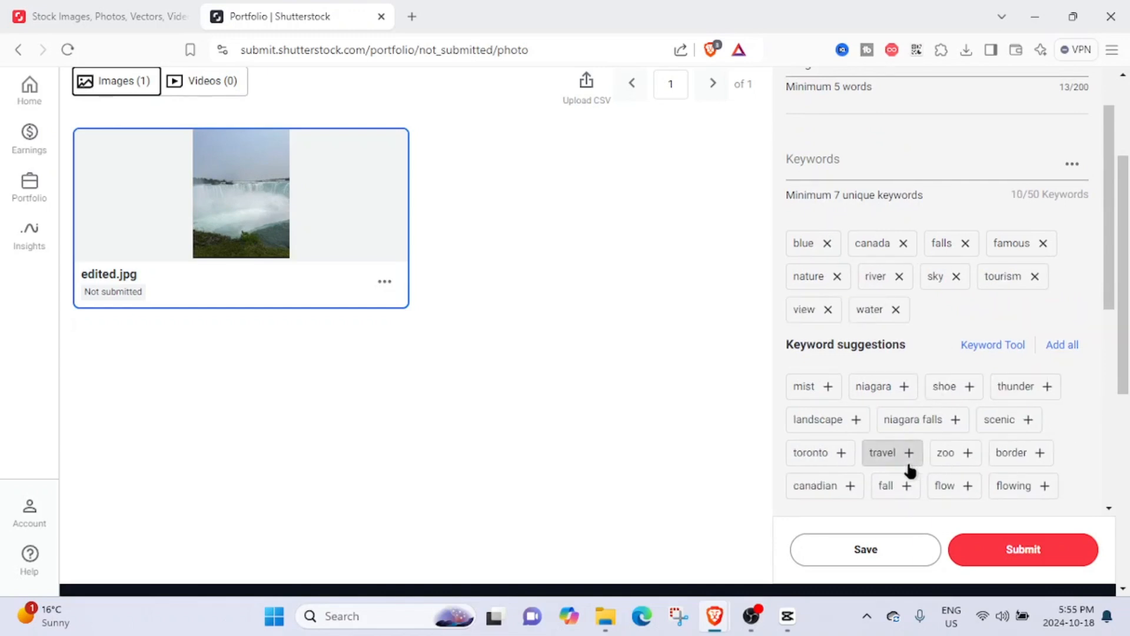
pyautogui.scroll(-1, 989, 426)
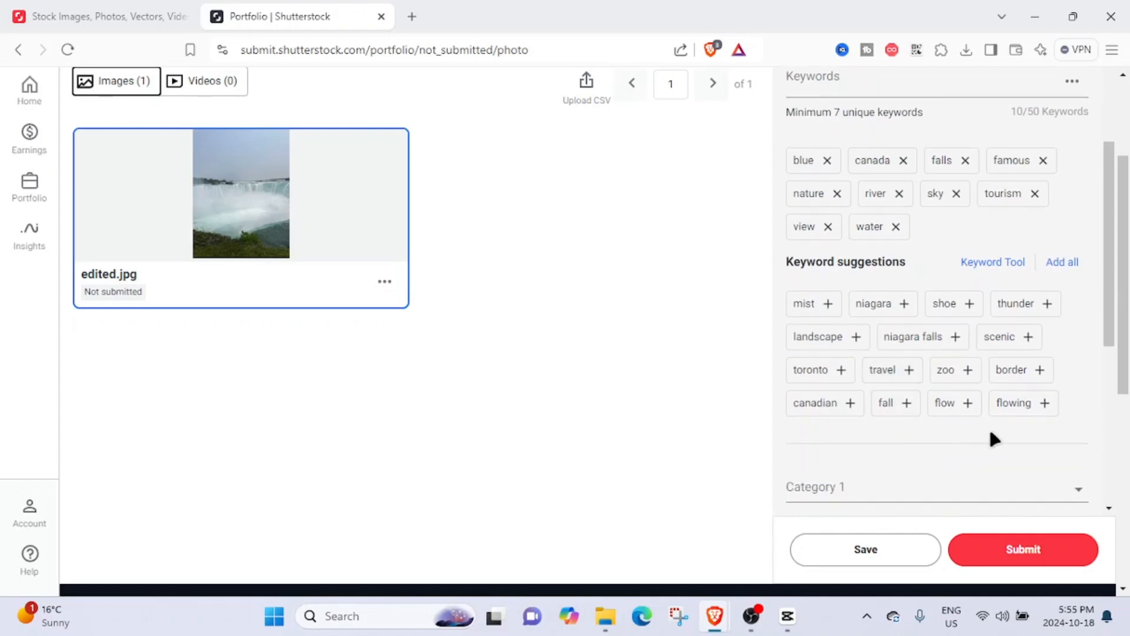
# - Add the suggested keywords border and niagara
pyautogui.click(1039, 376)
pyautogui.click(894, 304)
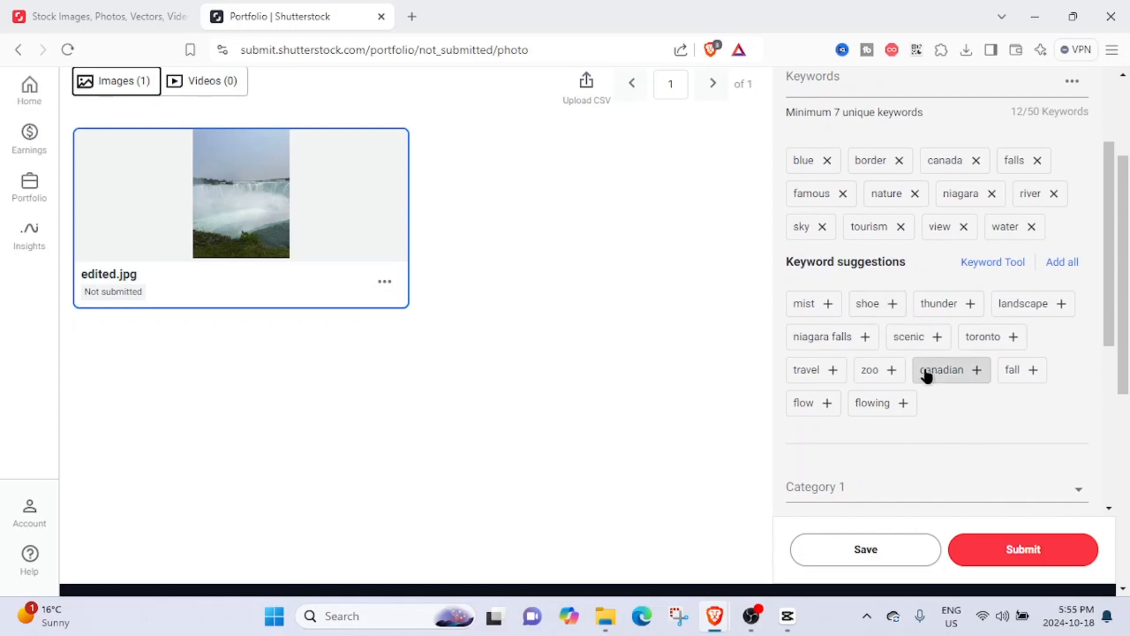
pyautogui.scroll(1, 961, 343)
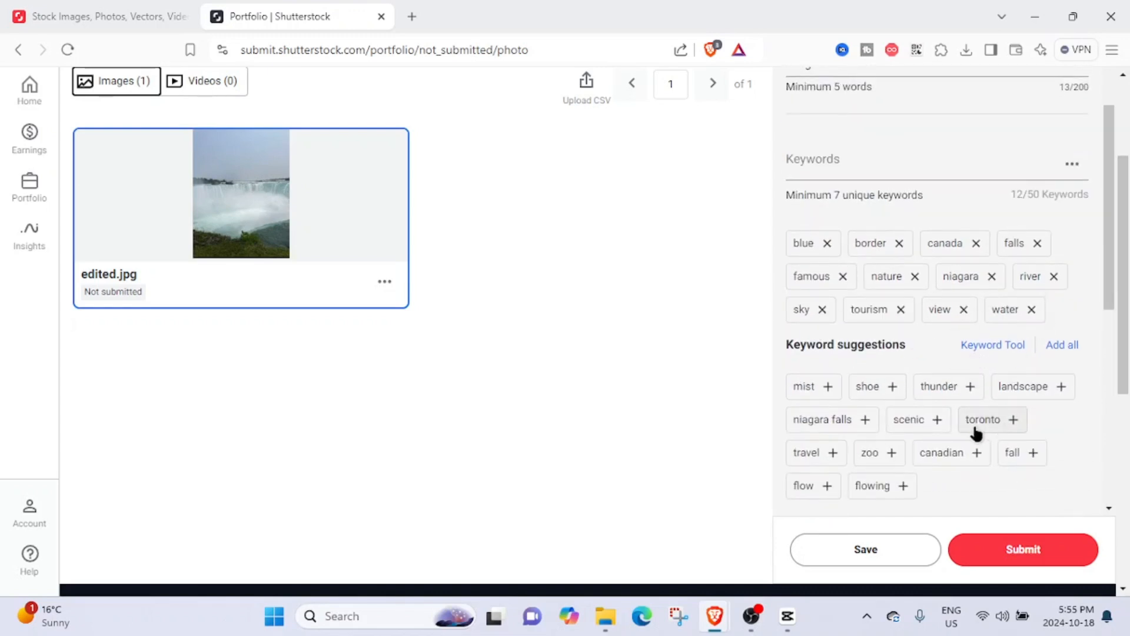
# - Set Category 1 to Nature
pyautogui.scroll(-3, 1009, 426)
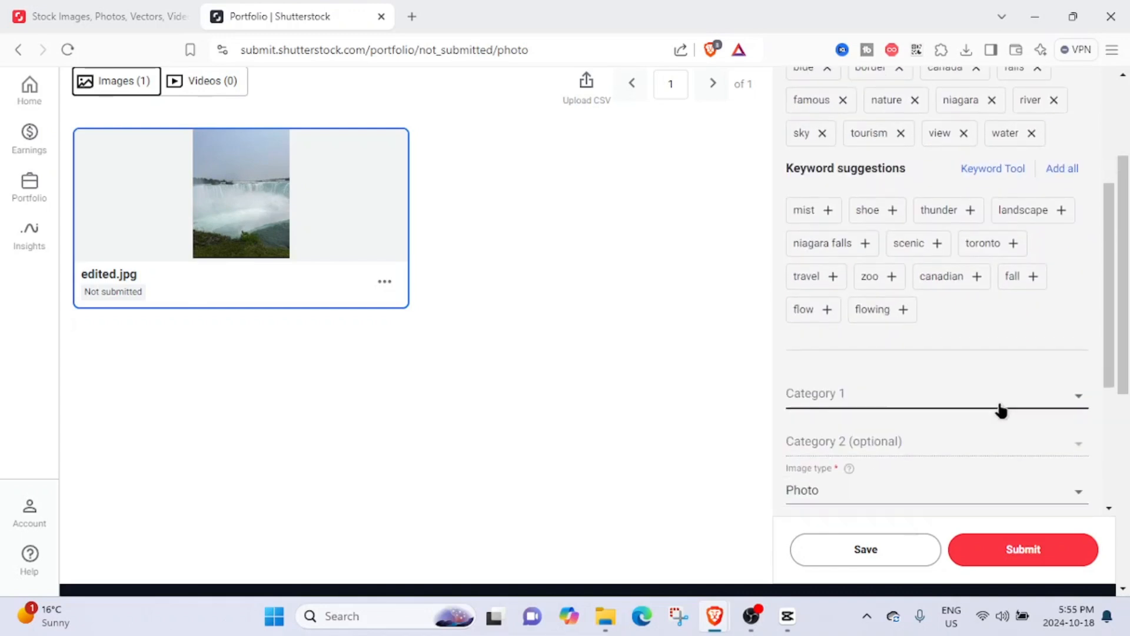
pyautogui.moveTo(1104, 319); pyautogui.dragTo(1104, 347)
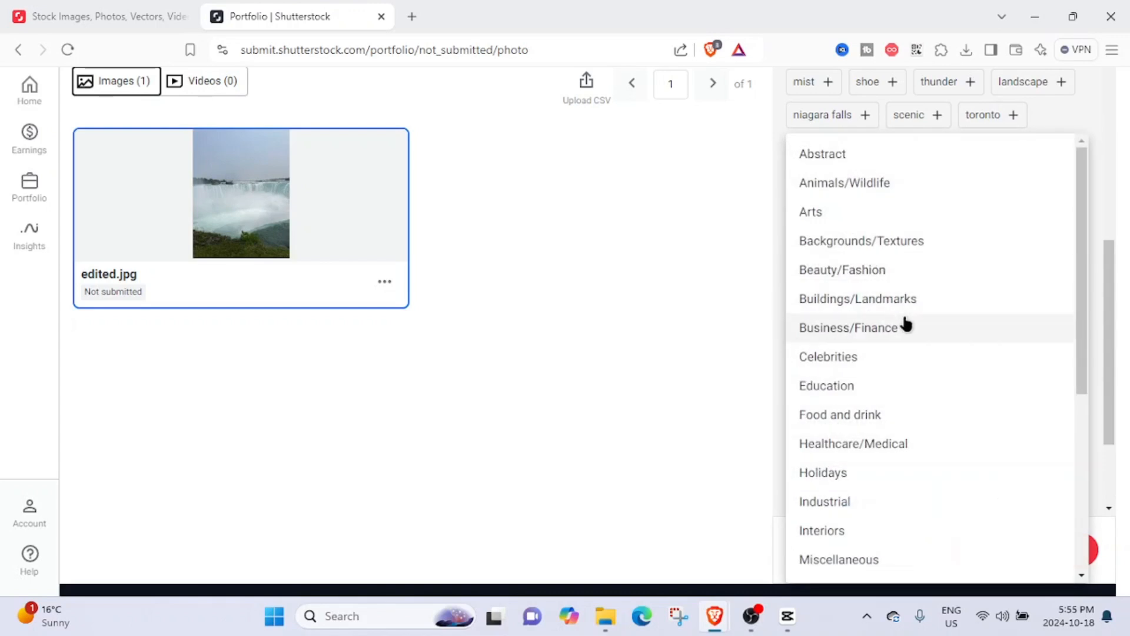
pyautogui.scroll(-5, 903, 320)
pyautogui.scroll(-2, 963, 341)
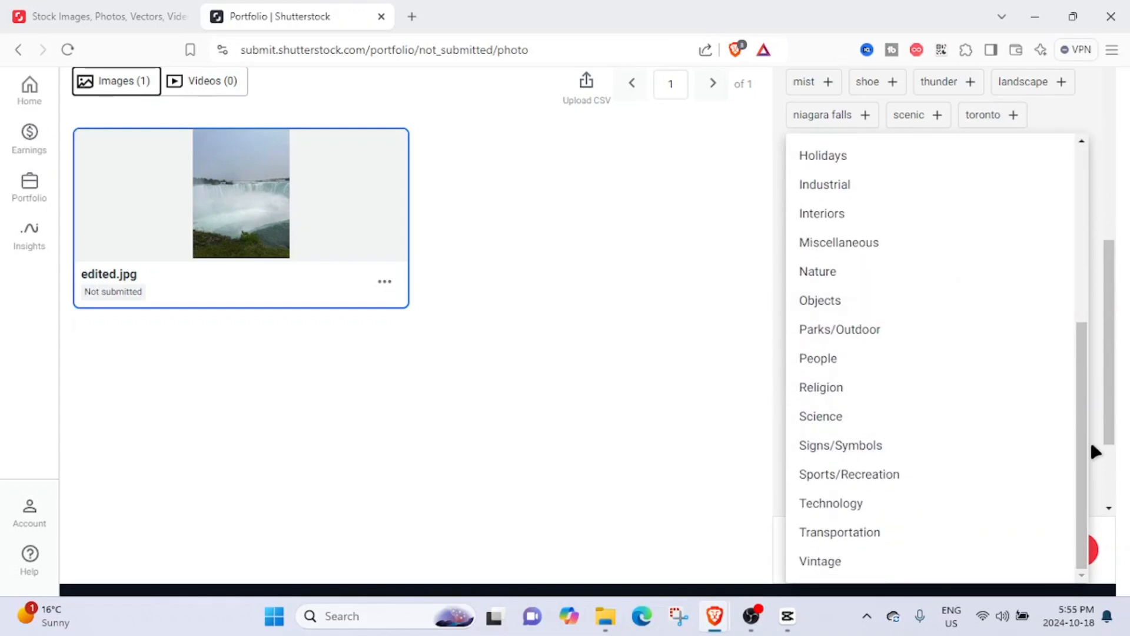
pyautogui.moveTo(1083, 441); pyautogui.dragTo(1022, 475)
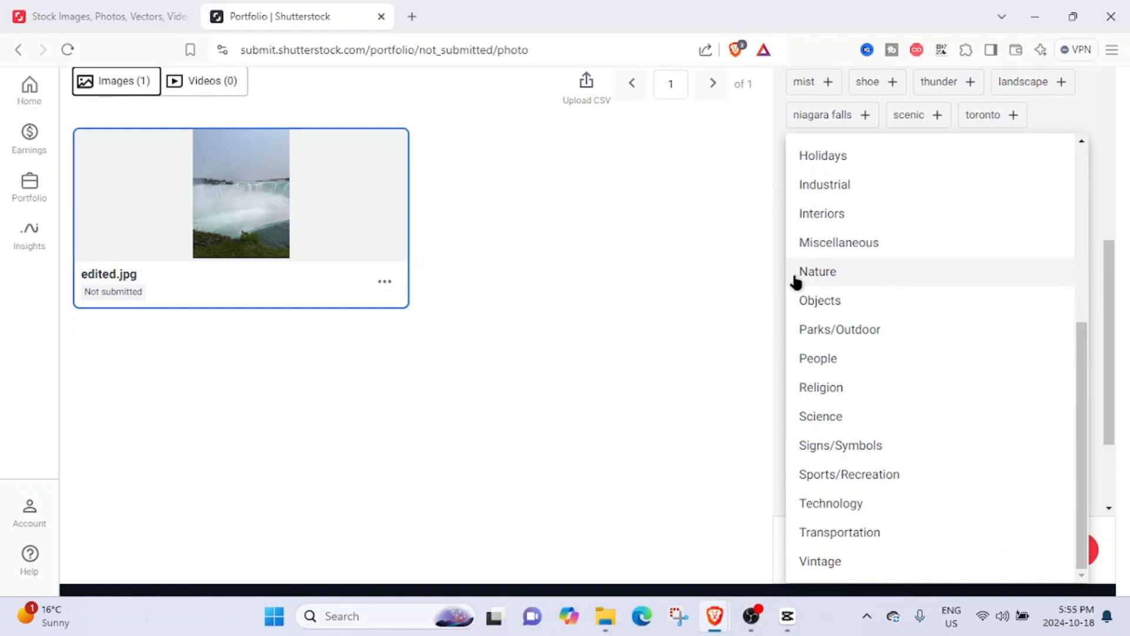
pyautogui.click(823, 277)
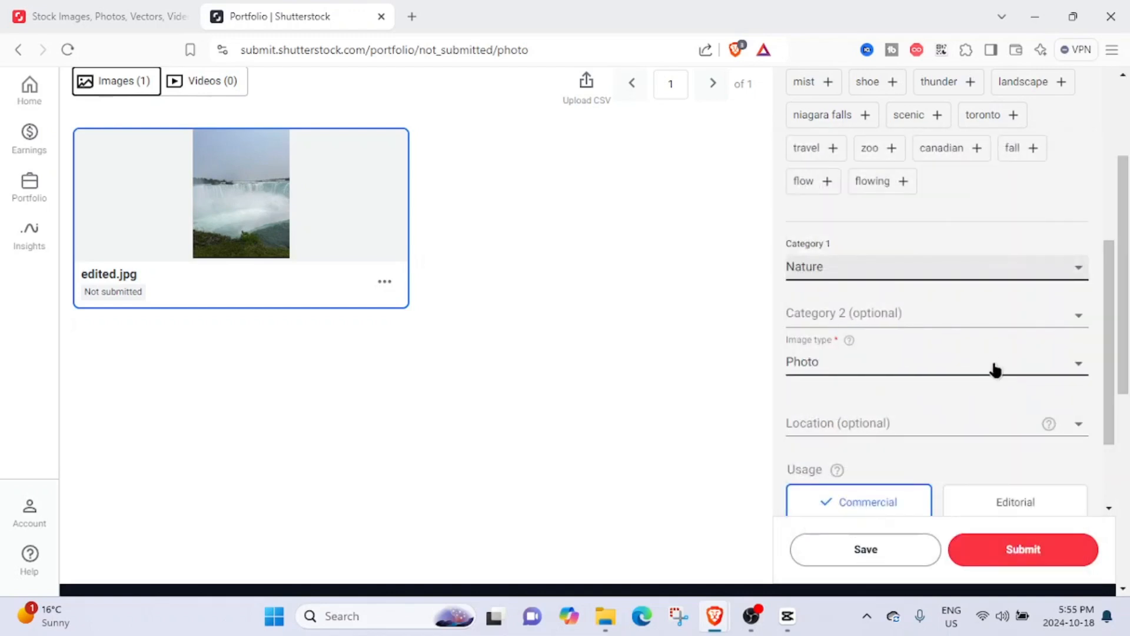
pyautogui.click(1014, 369)
pyautogui.click(1019, 358)
pyautogui.scroll(-2, 995, 383)
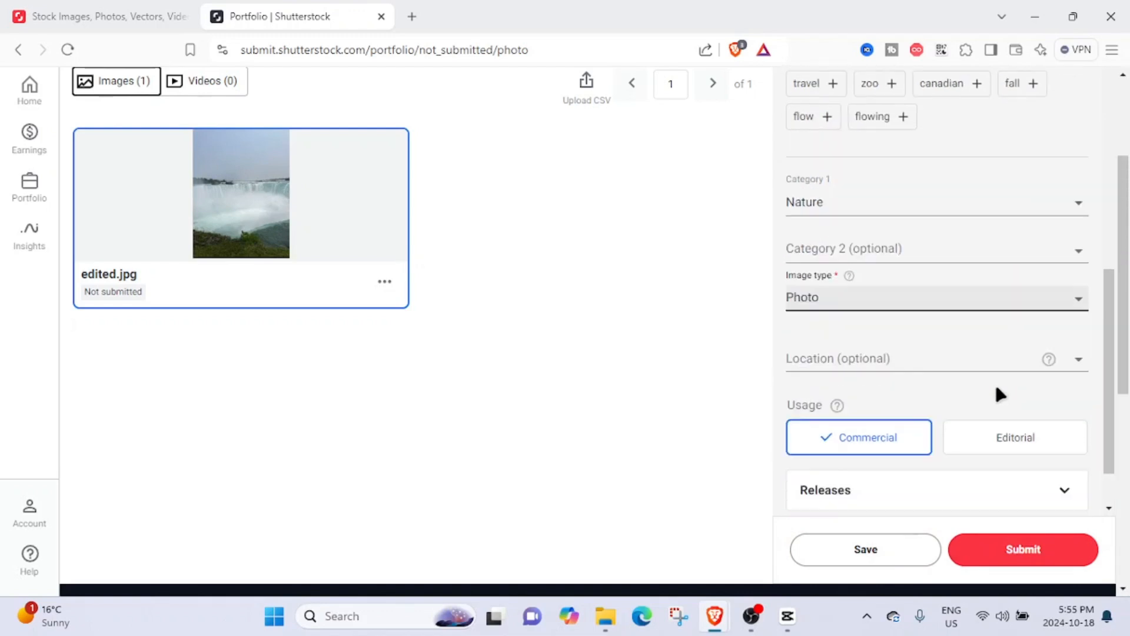
# - Set the location to Niagara Falls, ON, Canada by searching for Niagara Falls
pyautogui.click(930, 337)
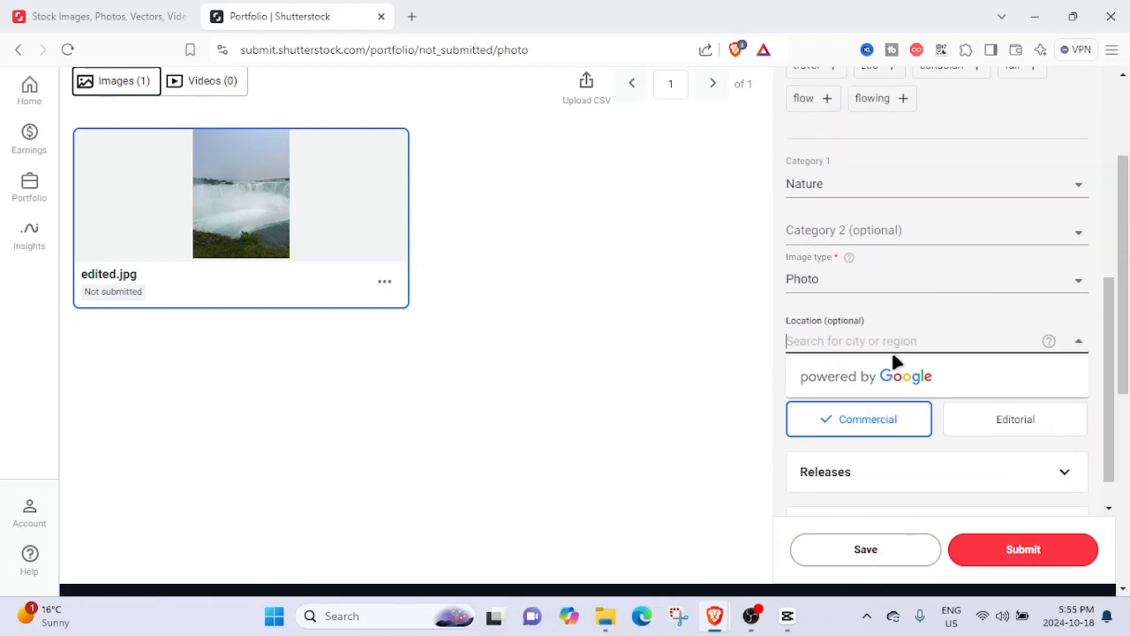
pyautogui.click(813, 340)
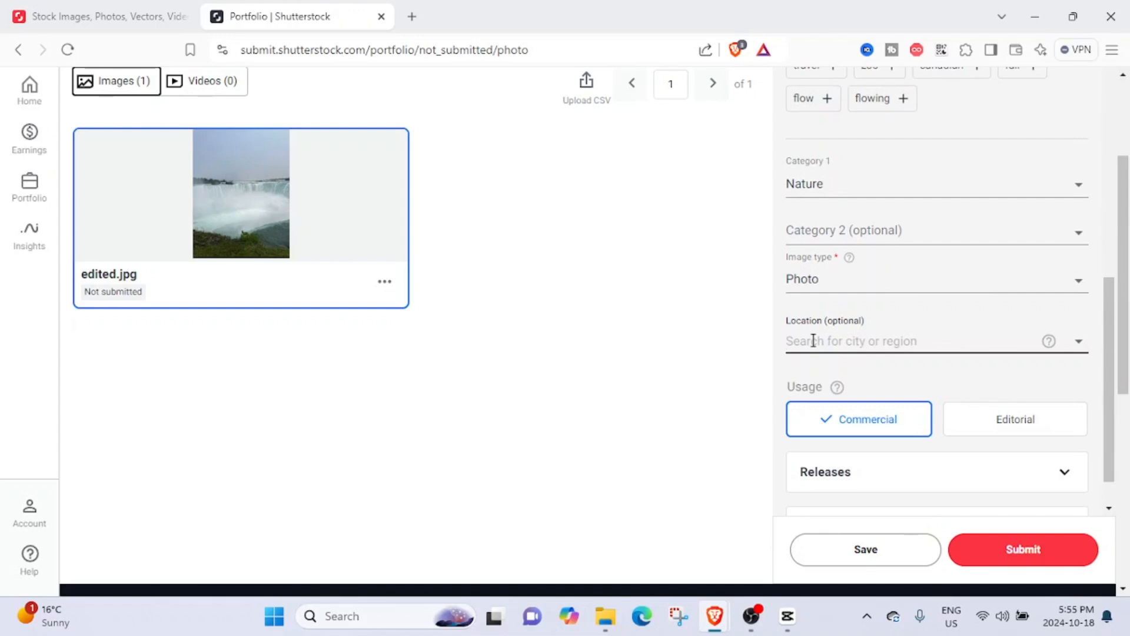
pyautogui.click(821, 338)
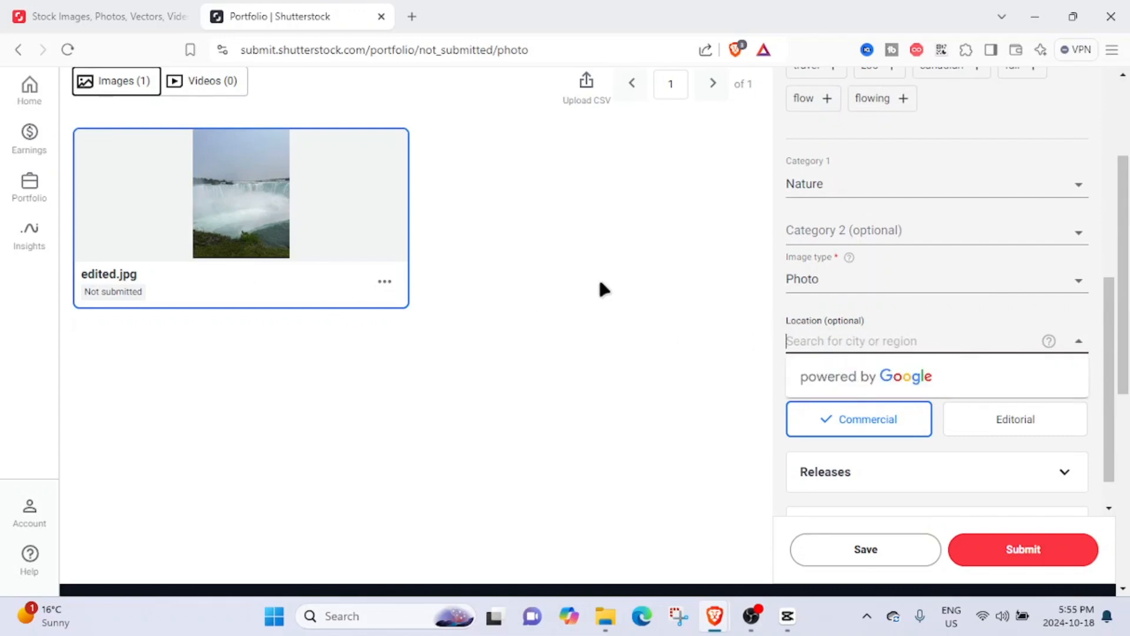
pyautogui.click(858, 341)
pyautogui.write('Niagara Falls')
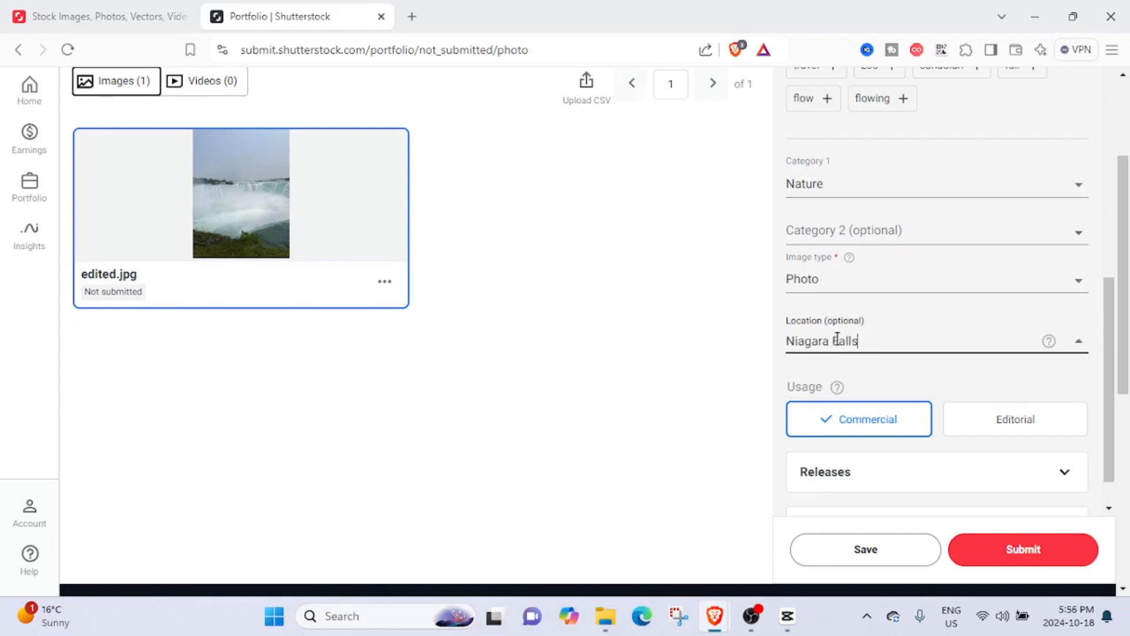
pyautogui.click(860, 377)
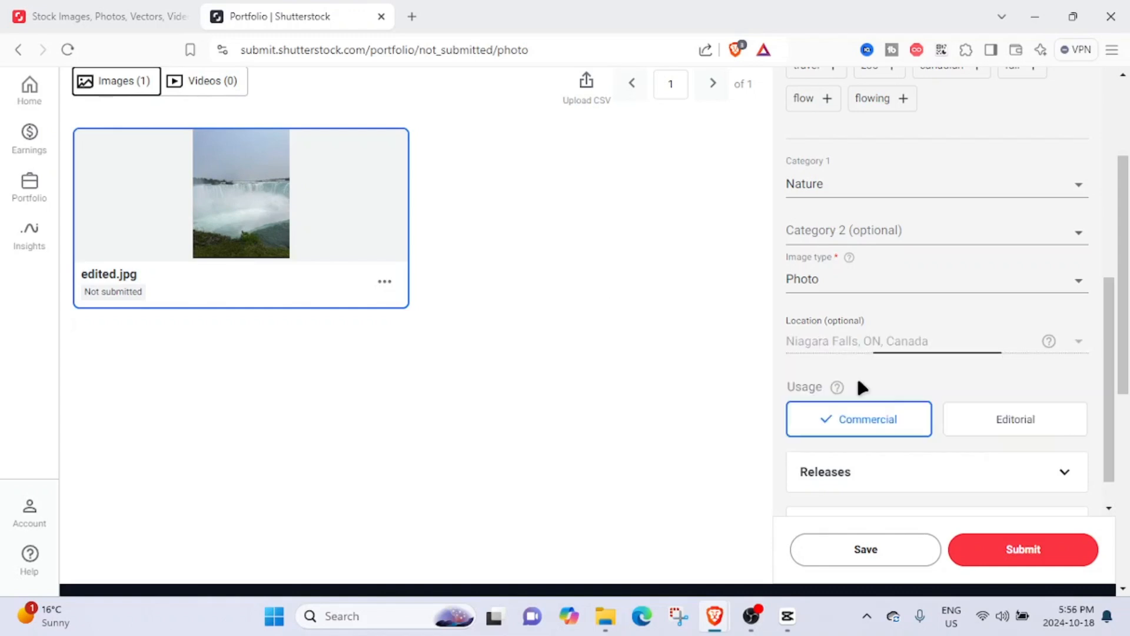
# - Expand and collapse the Releases section to check the photo's releases
pyautogui.scroll(-3, 839, 416)
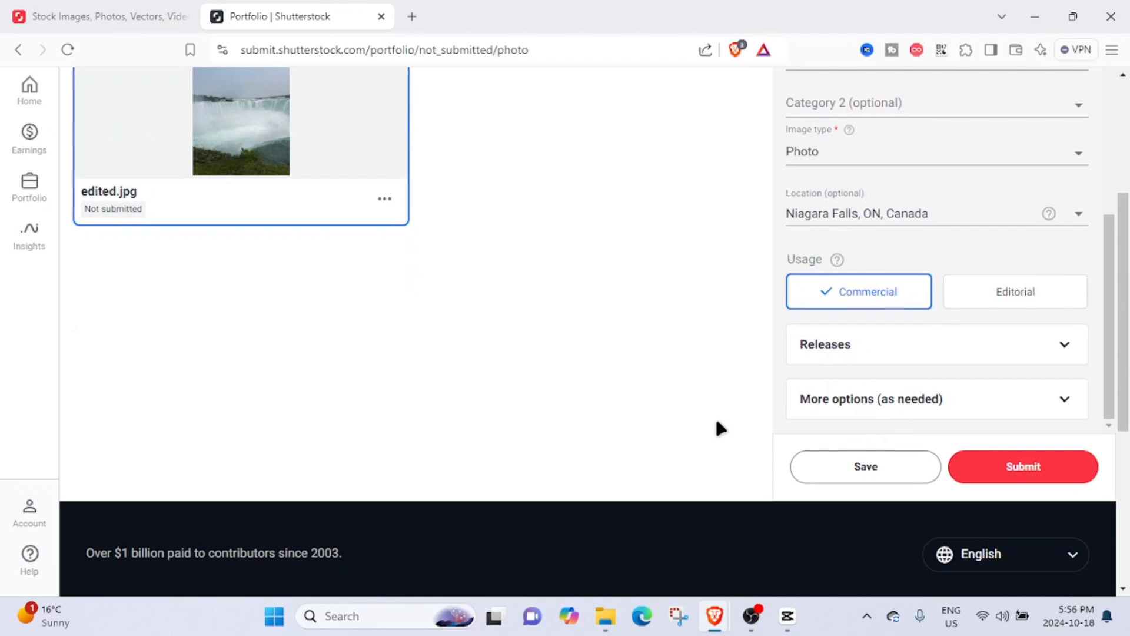
pyautogui.scroll(2, 719, 429)
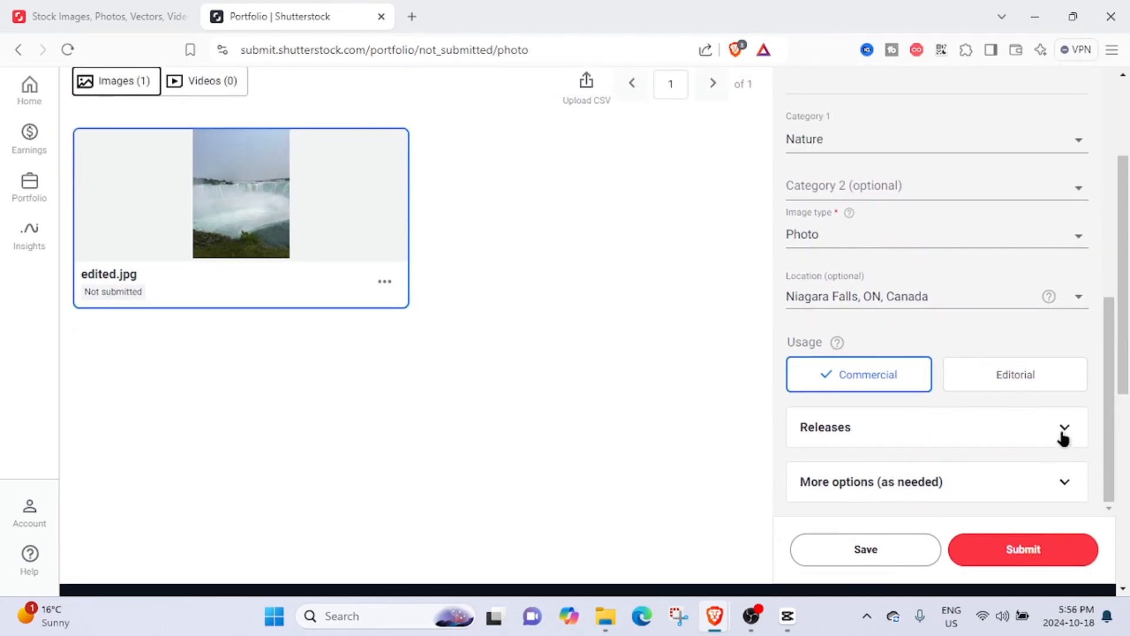
pyautogui.click(1038, 432)
pyautogui.scroll(-3, 960, 406)
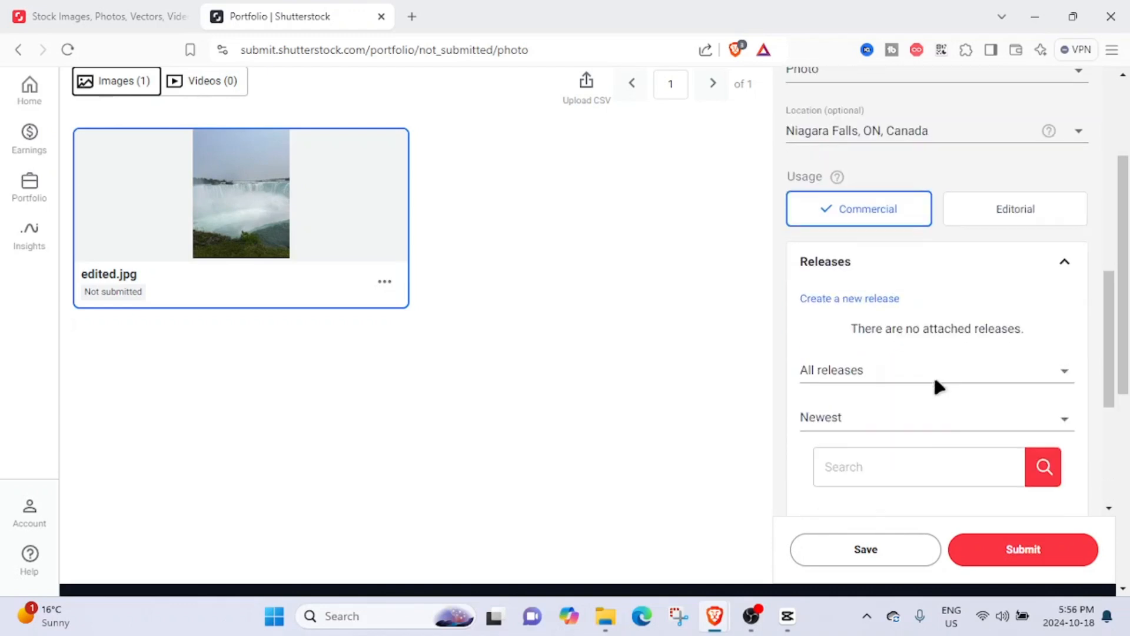
pyautogui.click(1029, 272)
pyautogui.scroll(-2, 966, 412)
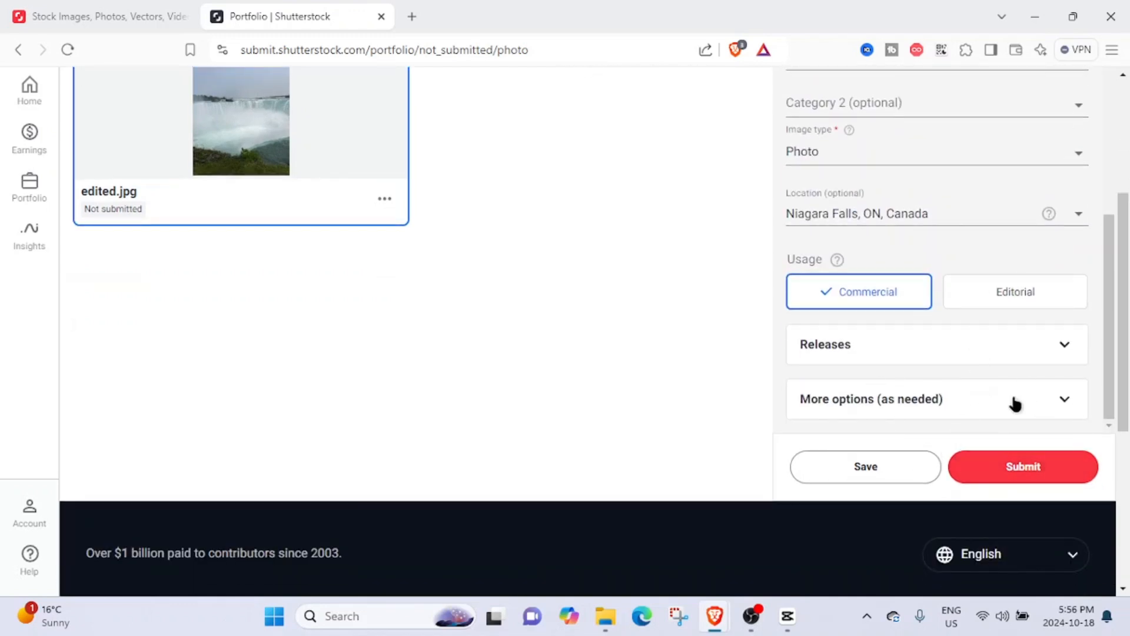
# - Try to submit the photo for review
pyautogui.scroll(2, 1034, 539)
pyautogui.scroll(5, 885, 447)
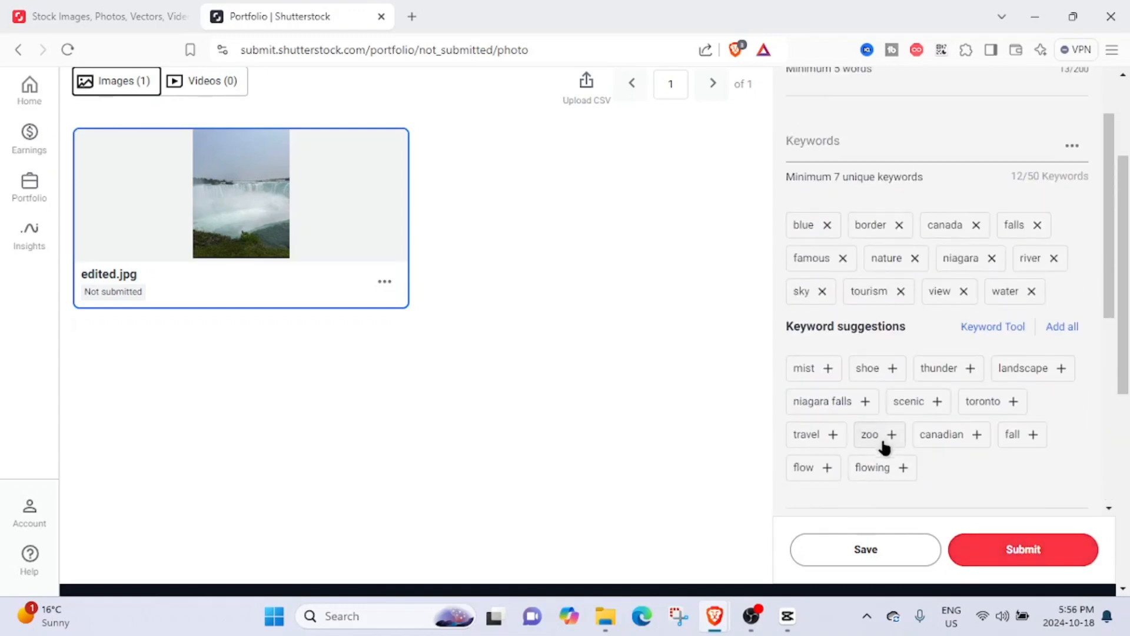
pyautogui.scroll(5, 885, 447)
pyautogui.scroll(-2, 727, 439)
pyautogui.click(858, 327)
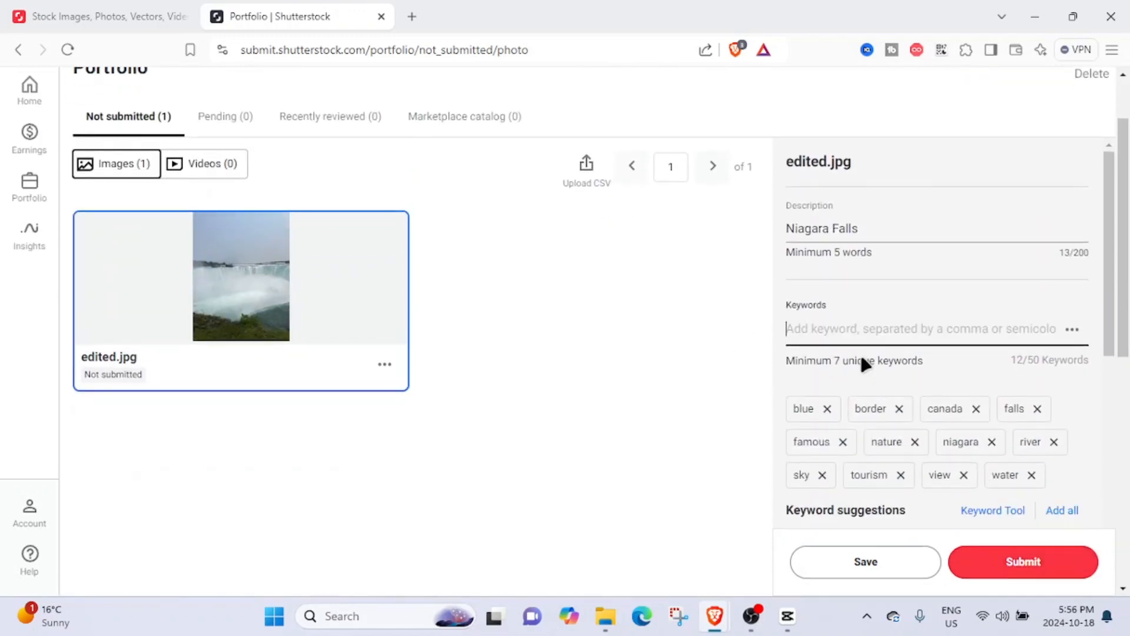
pyautogui.click(651, 400)
pyautogui.scroll(-6, 812, 394)
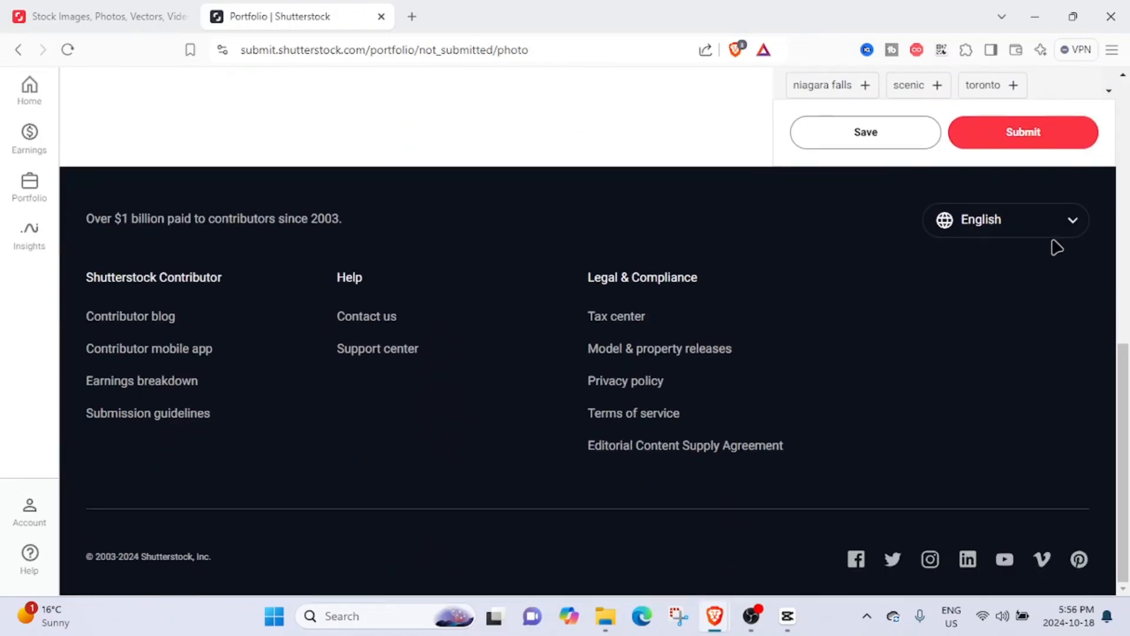
pyautogui.click(1033, 146)
pyautogui.scroll(6, 913, 399)
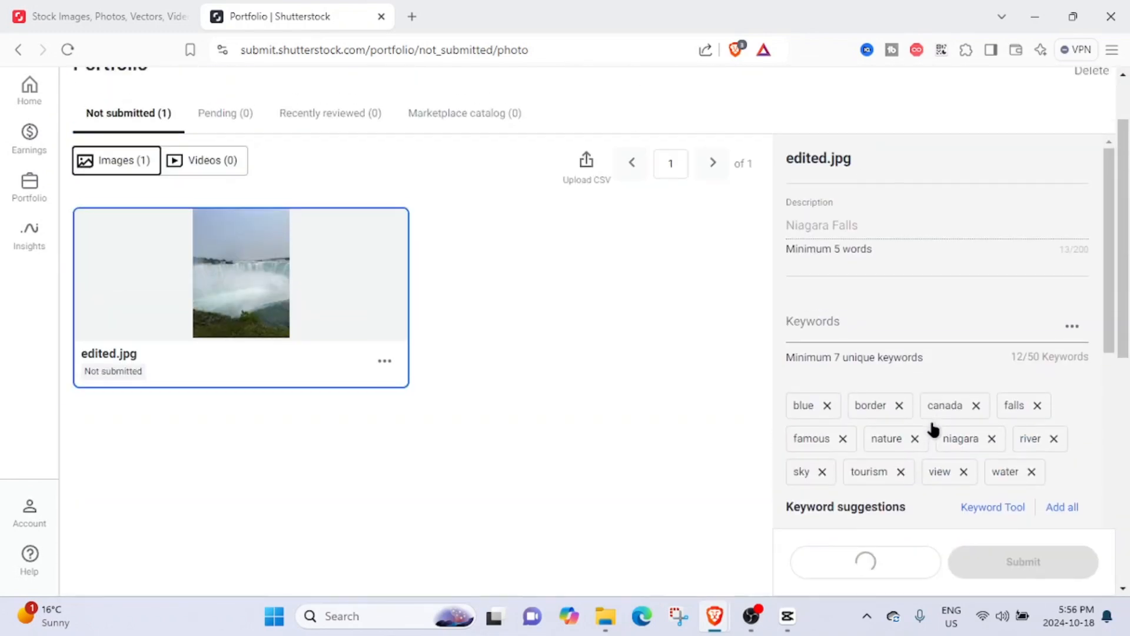
pyautogui.scroll(-3, 951, 435)
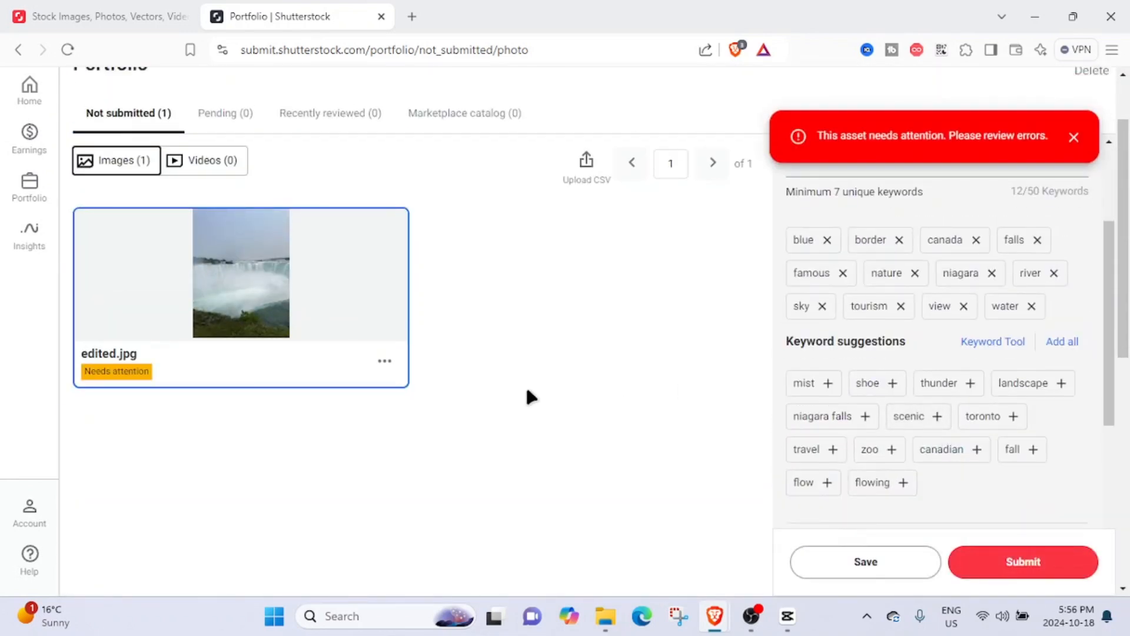
# - Extend the description to "The famous Niagara Falls"
pyautogui.moveTo(860, 226); pyautogui.dragTo(778, 228)
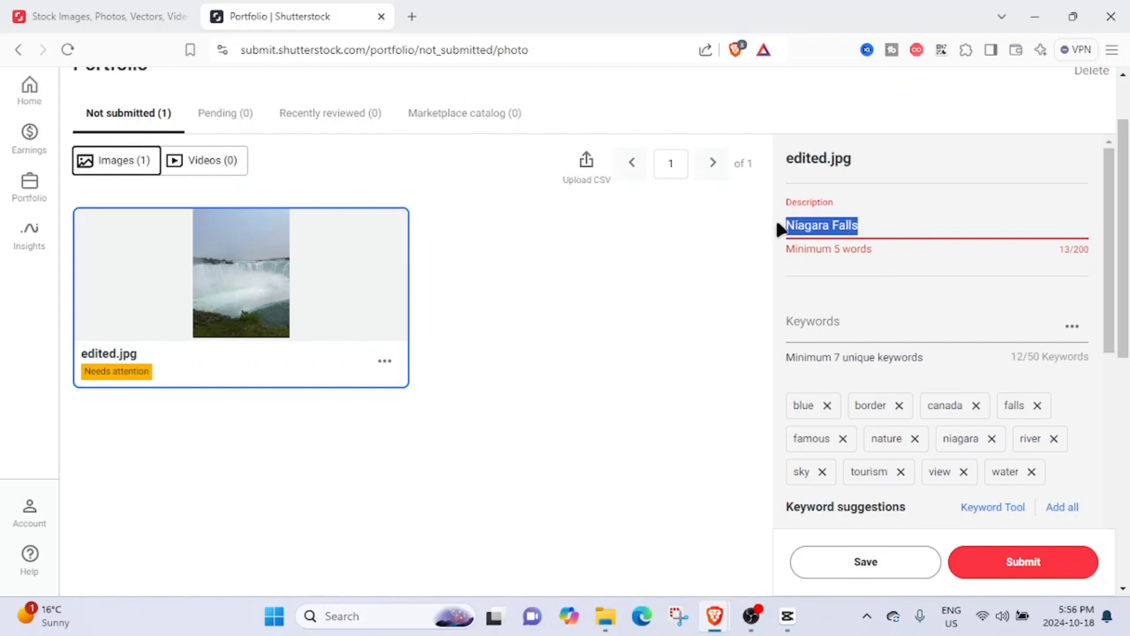
pyautogui.click(871, 272)
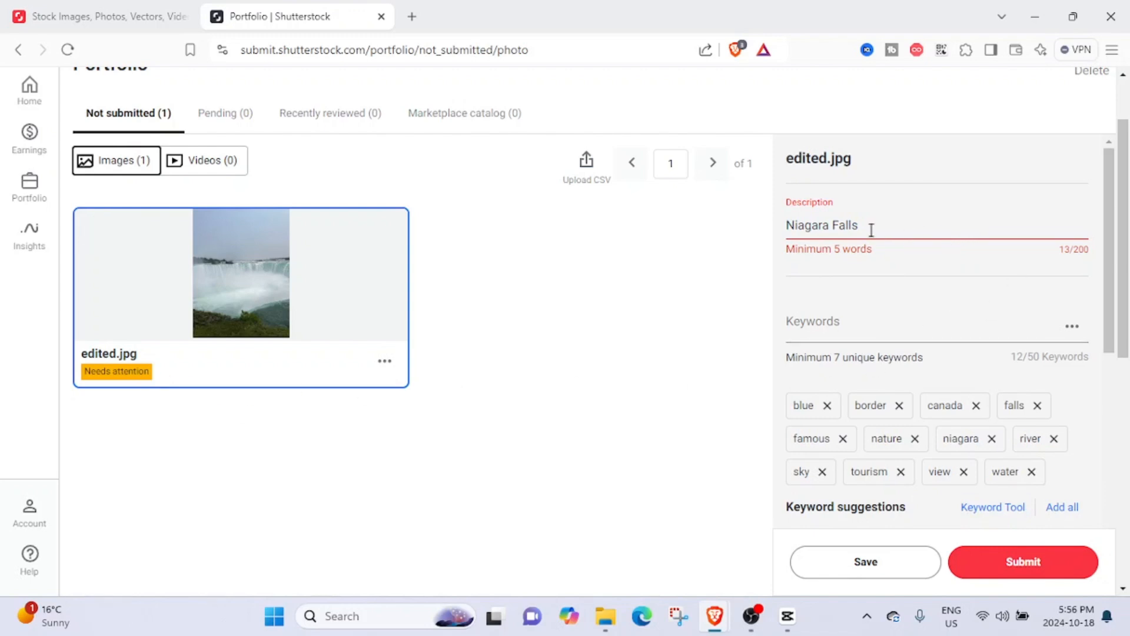
pyautogui.moveTo(871, 230); pyautogui.dragTo(738, 232)
pyautogui.click(862, 277)
pyautogui.click(788, 220)
pyautogui.click(803, 310)
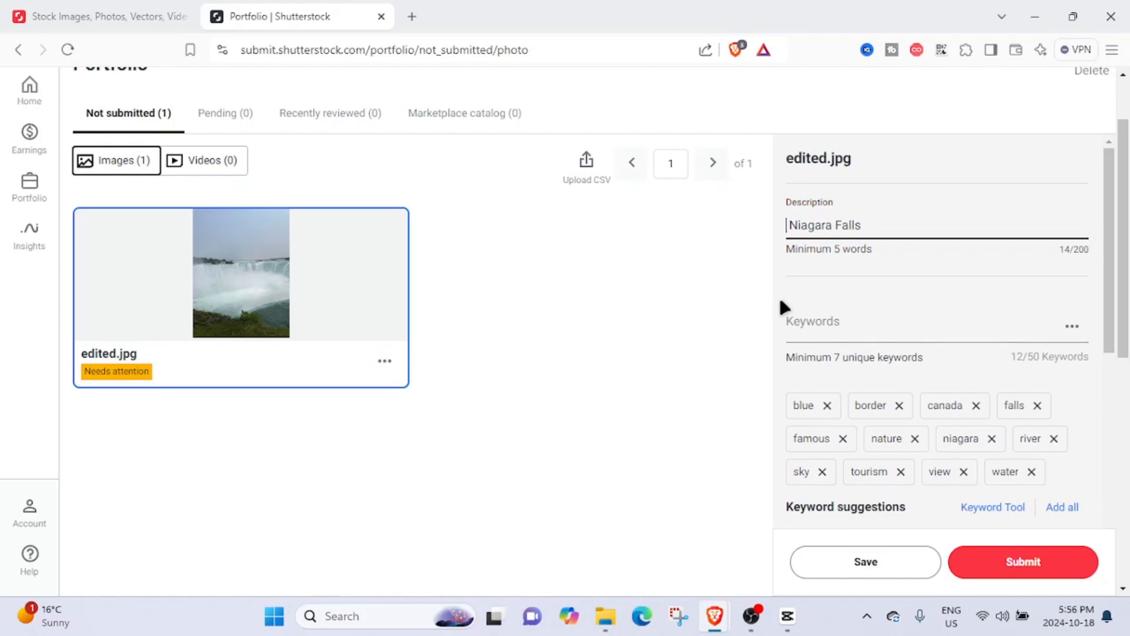
pyautogui.write('the')
pyautogui.press('BackSpace')
pyautogui.press('BackSpace')
pyautogui.press('BackSpace')
pyautogui.press('BackSpace')
pyautogui.write('The ')
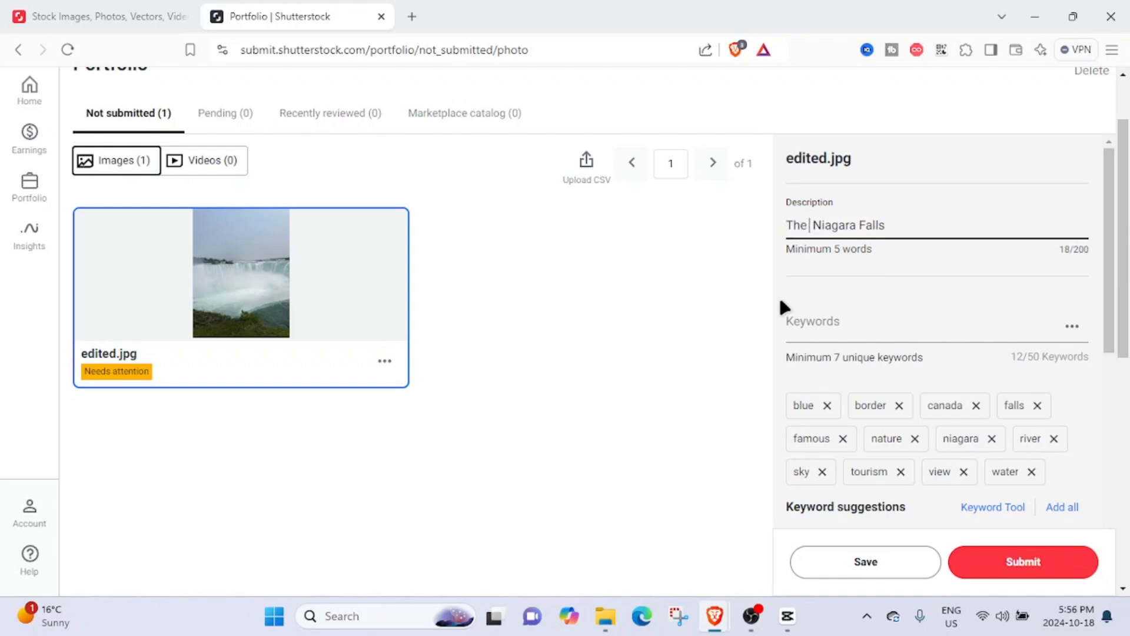
pyautogui.write('famous')
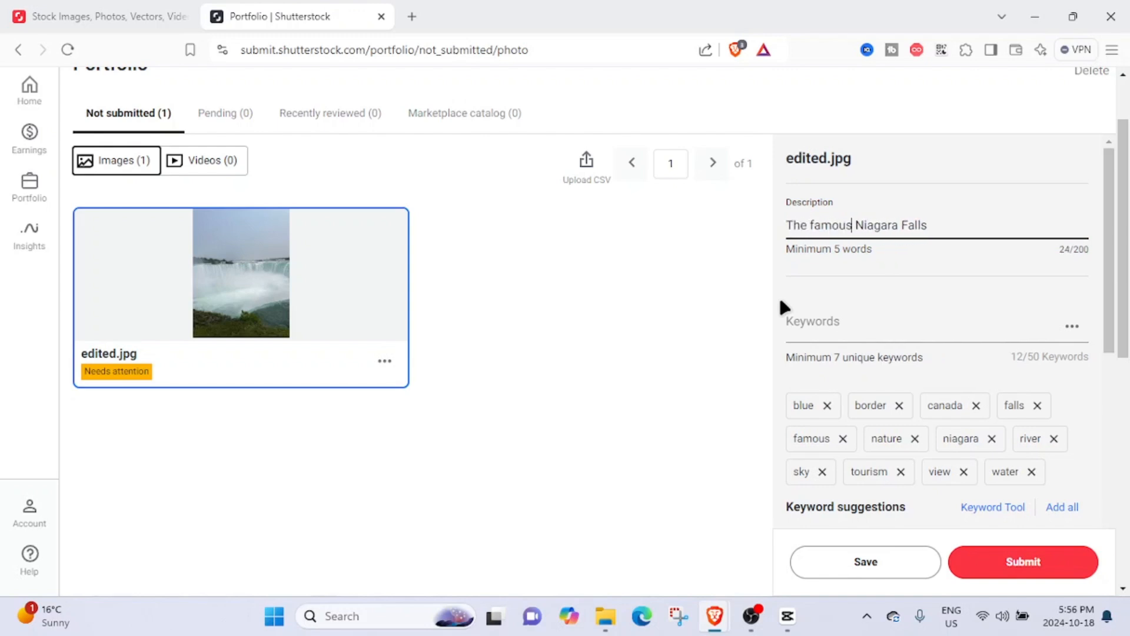
# - Append "in Canada" to the end of the description
pyautogui.click(984, 229)
pyautogui.write('in Canada')
# - Submit the photo for review
pyautogui.scroll(-1, 877, 242)
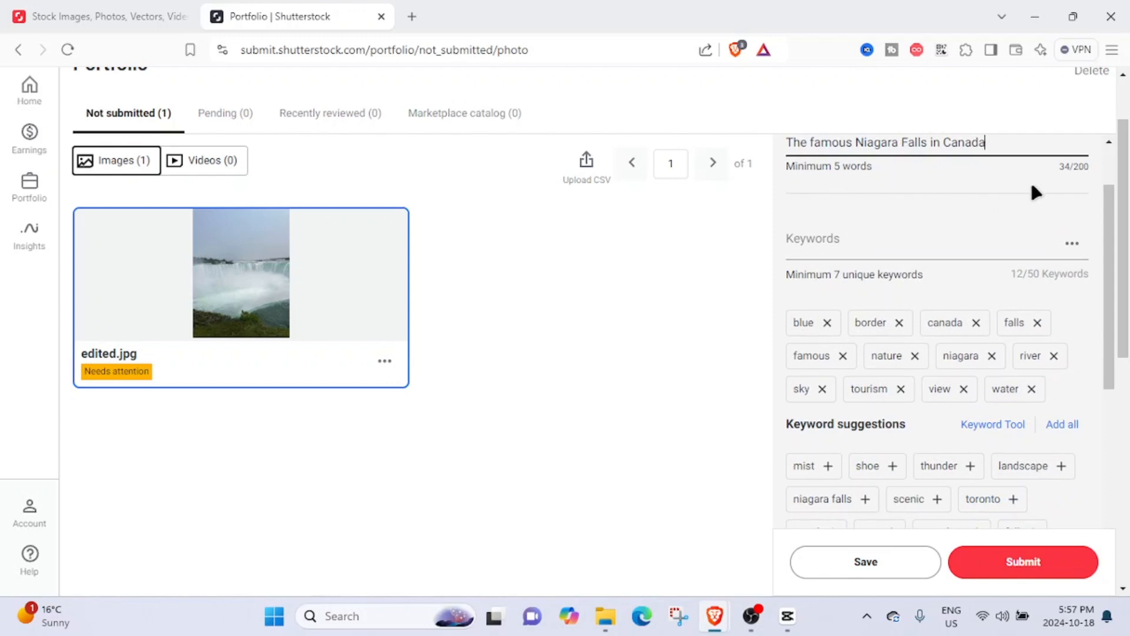
pyautogui.scroll(1, 1045, 195)
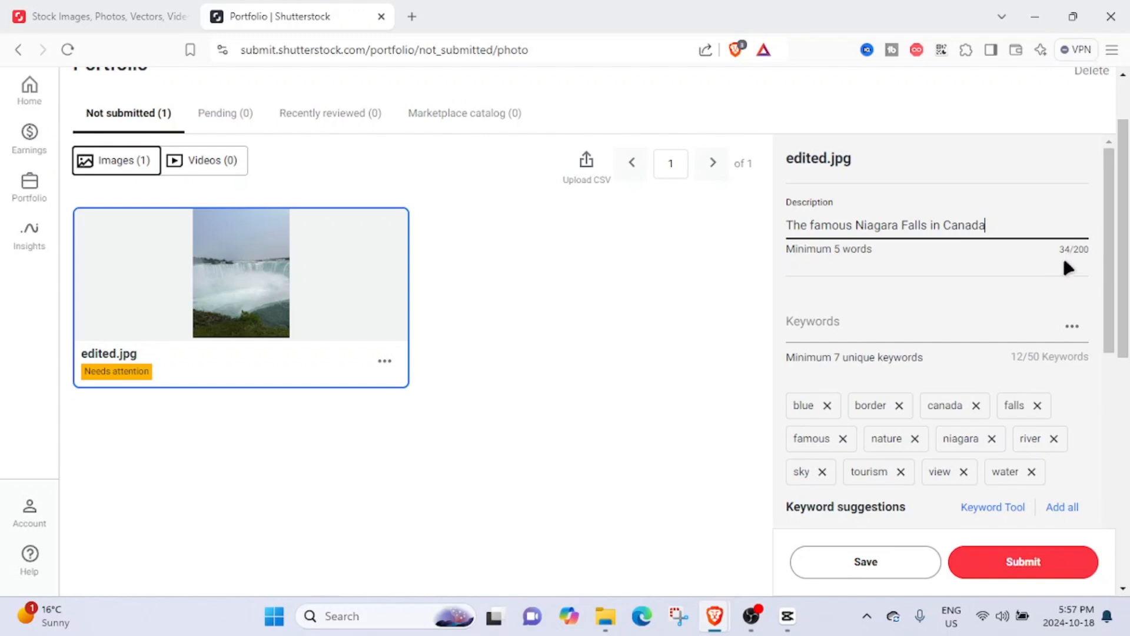
pyautogui.scroll(-5, 1004, 365)
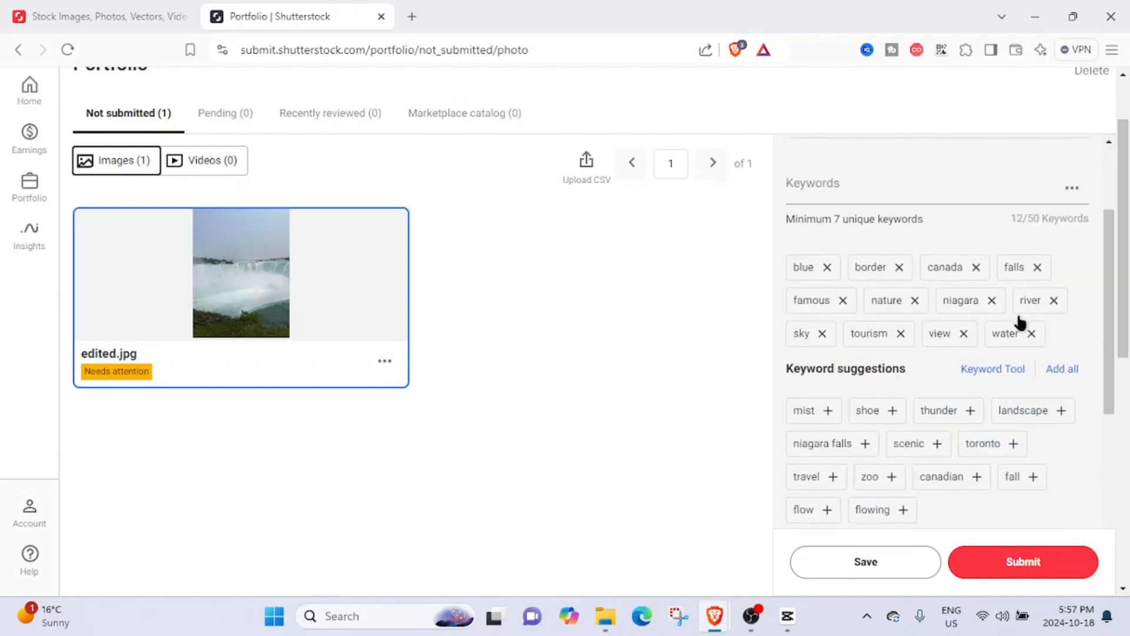
pyautogui.click(986, 563)
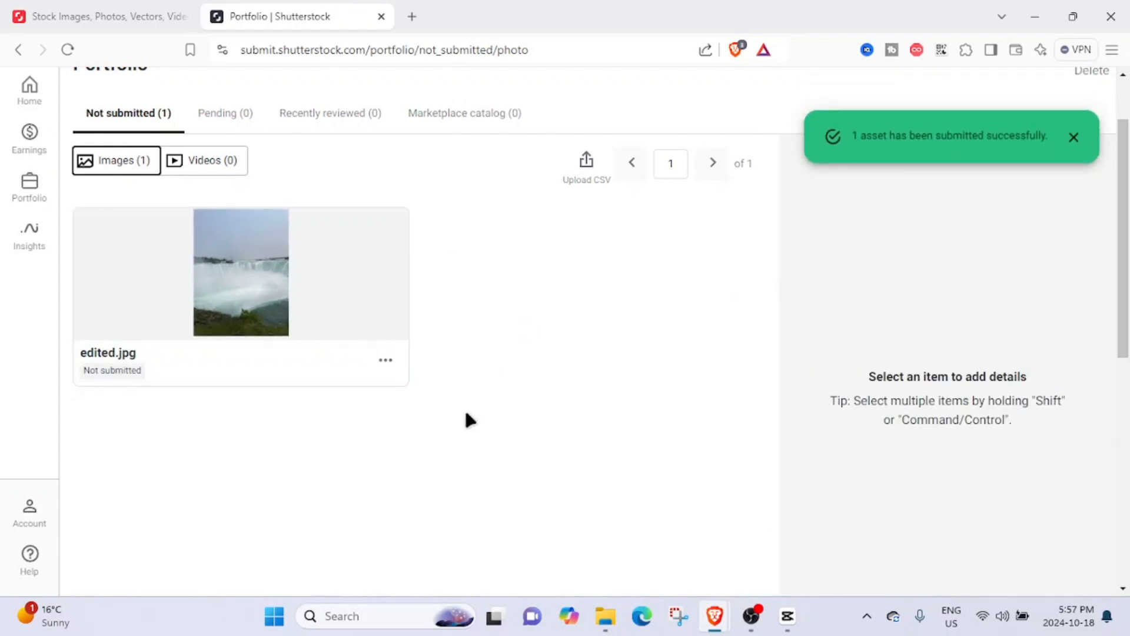
# - View the portfolio's Pending and Recently reviewed tabs to check the submitted photo
pyautogui.click(245, 116)
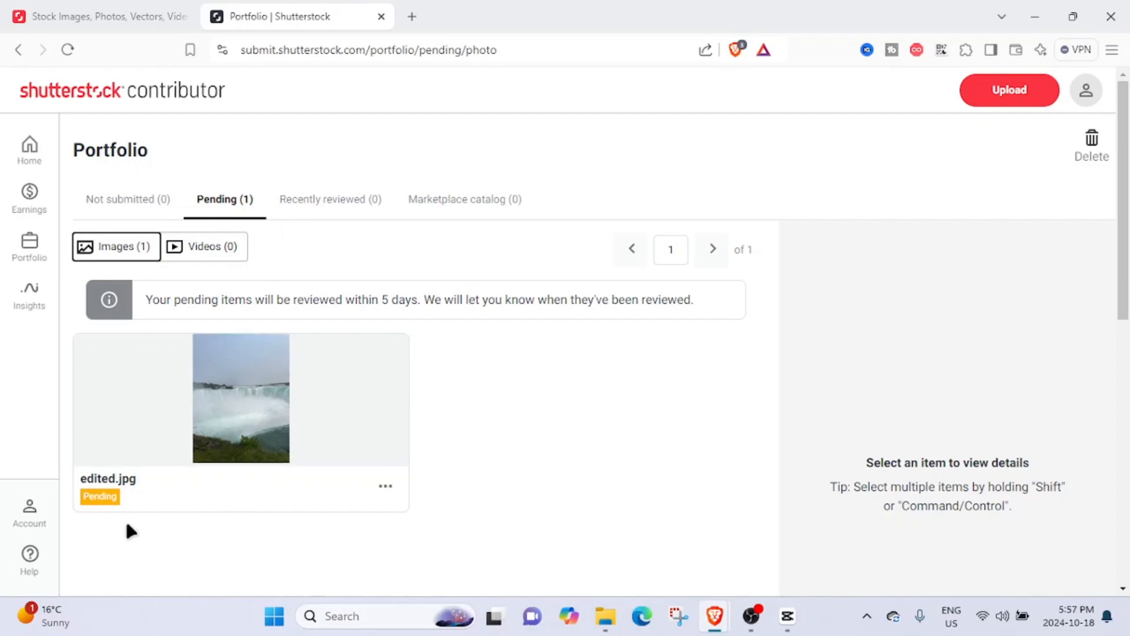
pyautogui.scroll(-3, 292, 330)
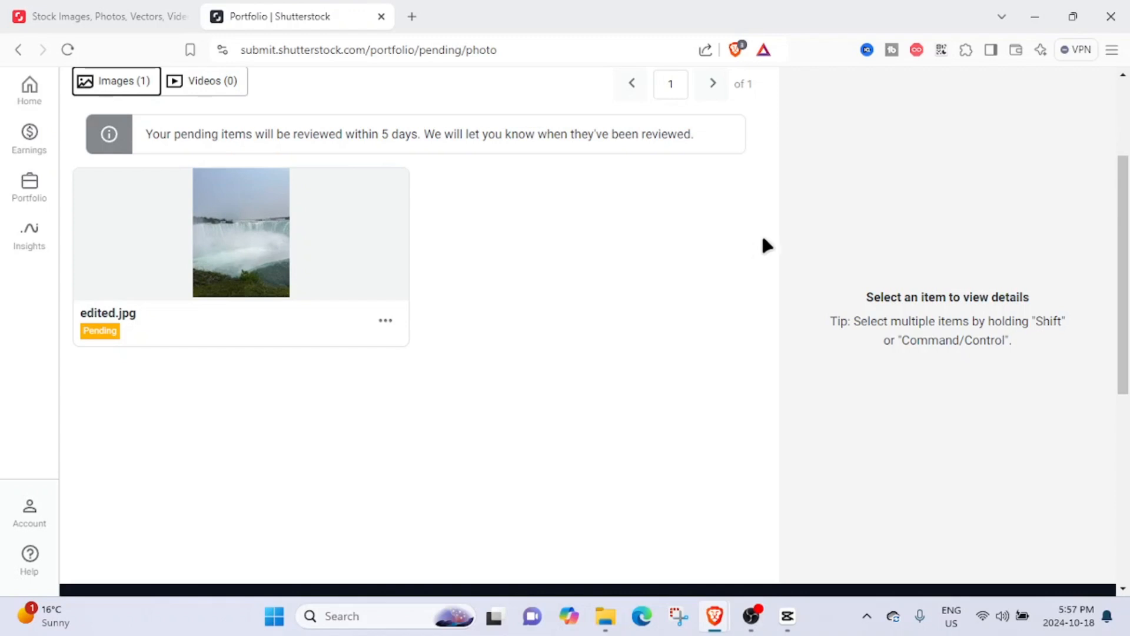
pyautogui.scroll(3, 760, 242)
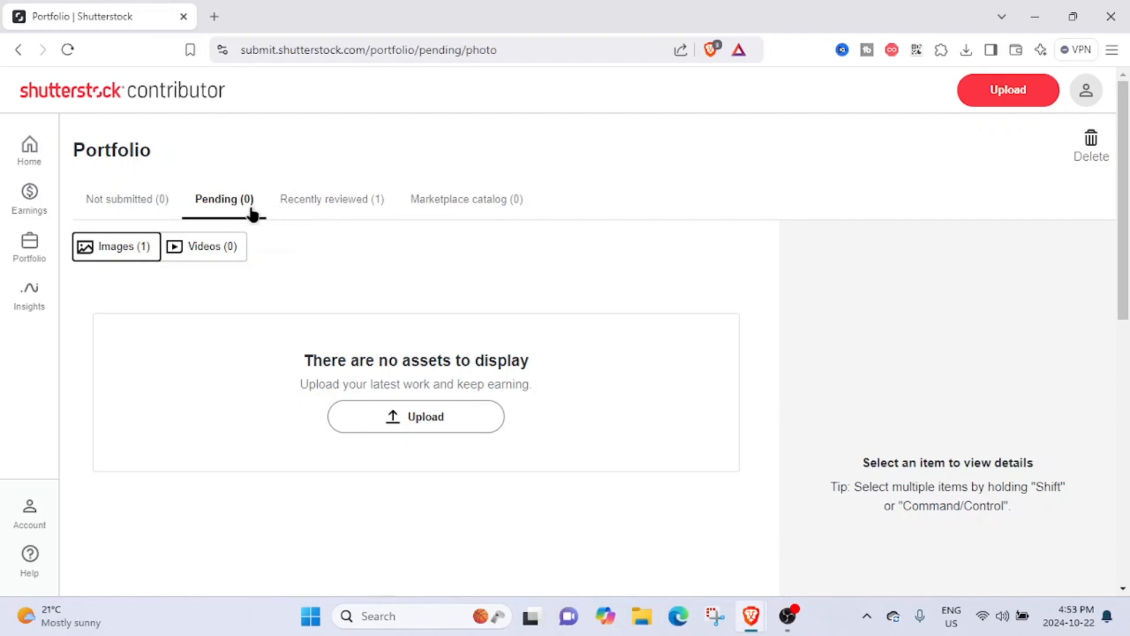
pyautogui.click(330, 203)
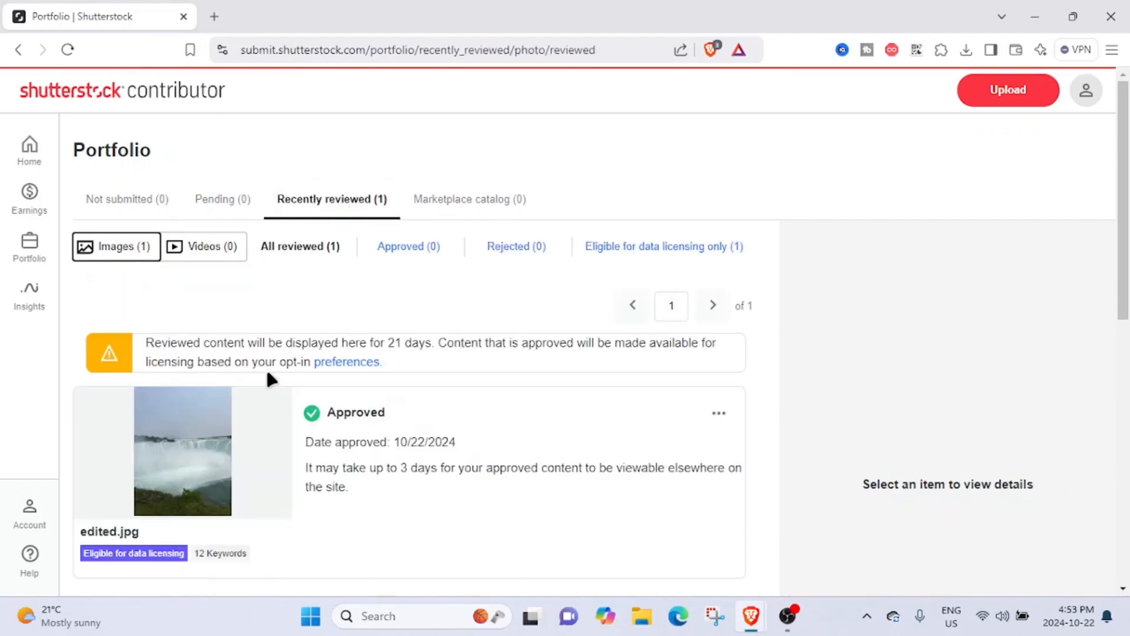
# - Open the approved photo's details to review its description, keywords, category and location, then minimize the browser window
pyautogui.scroll(-1, 288, 369)
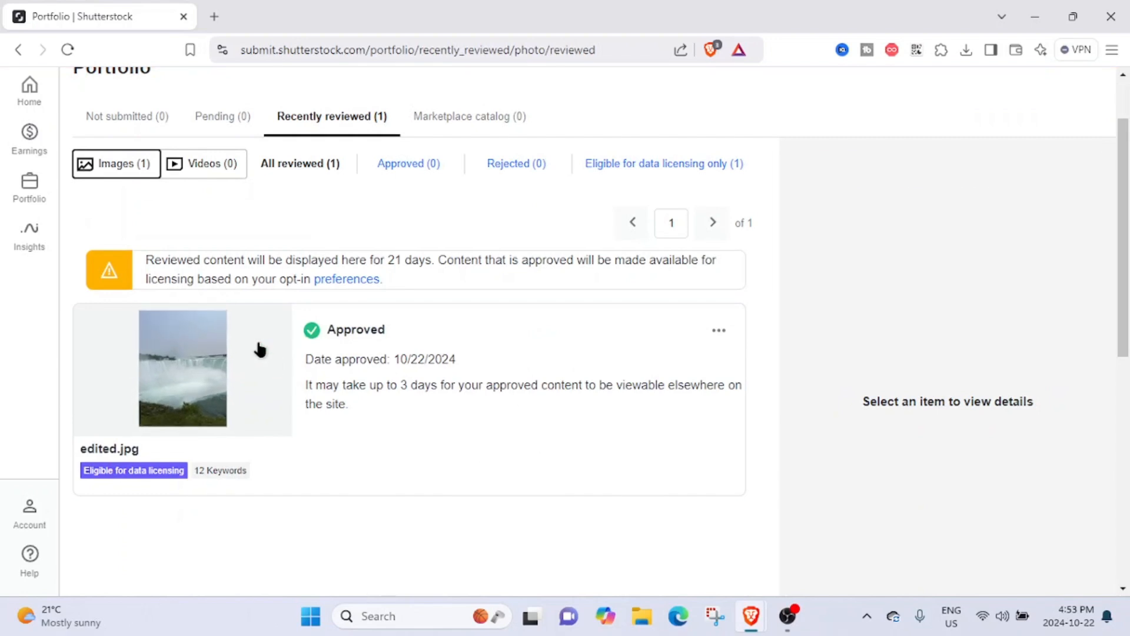
pyautogui.click(259, 353)
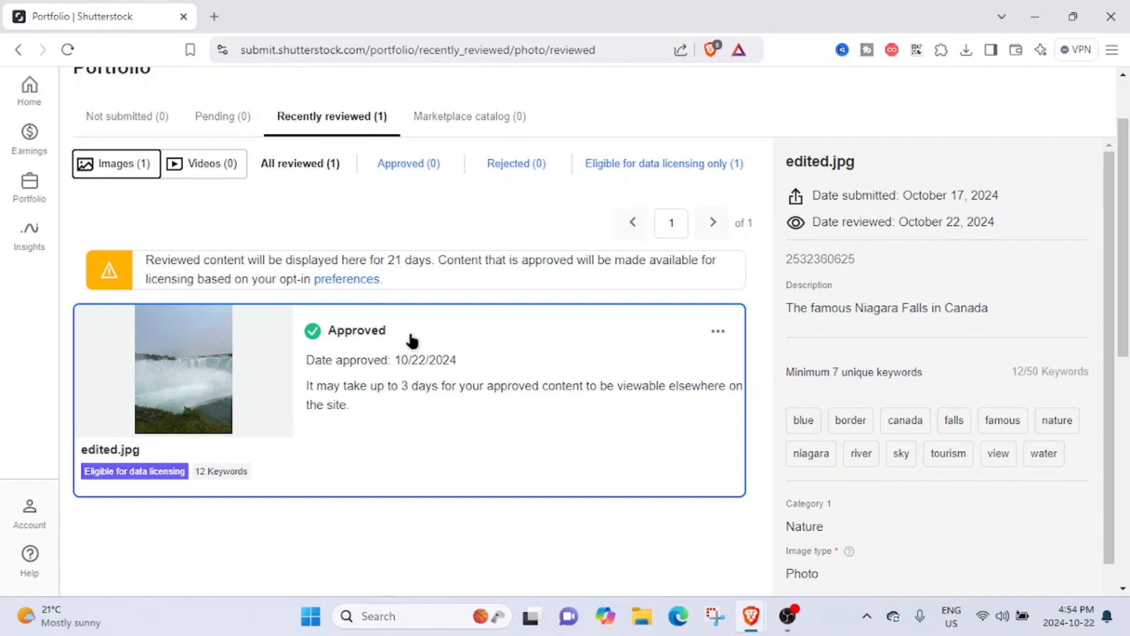
pyautogui.scroll(2, 412, 340)
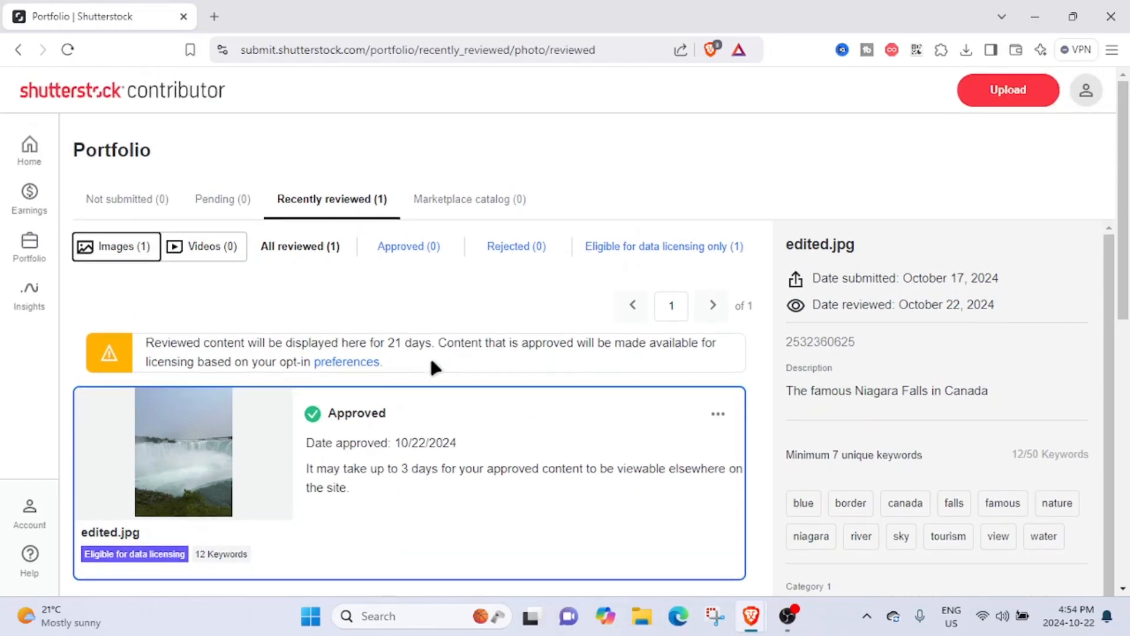
pyautogui.scroll(-3, 499, 336)
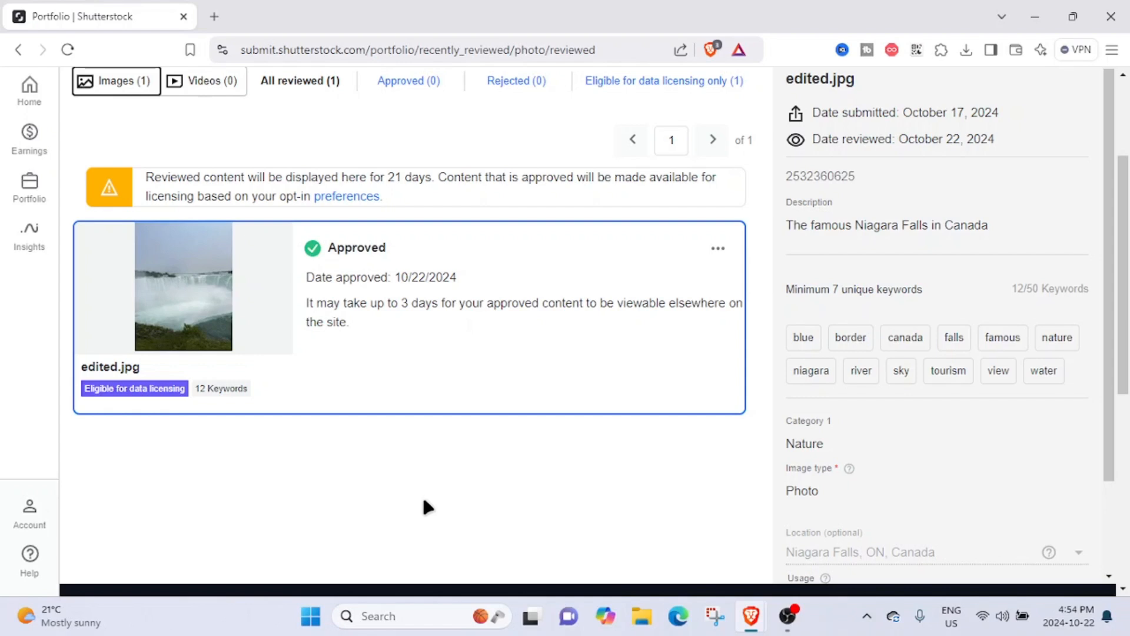
pyautogui.scroll(3, 469, 466)
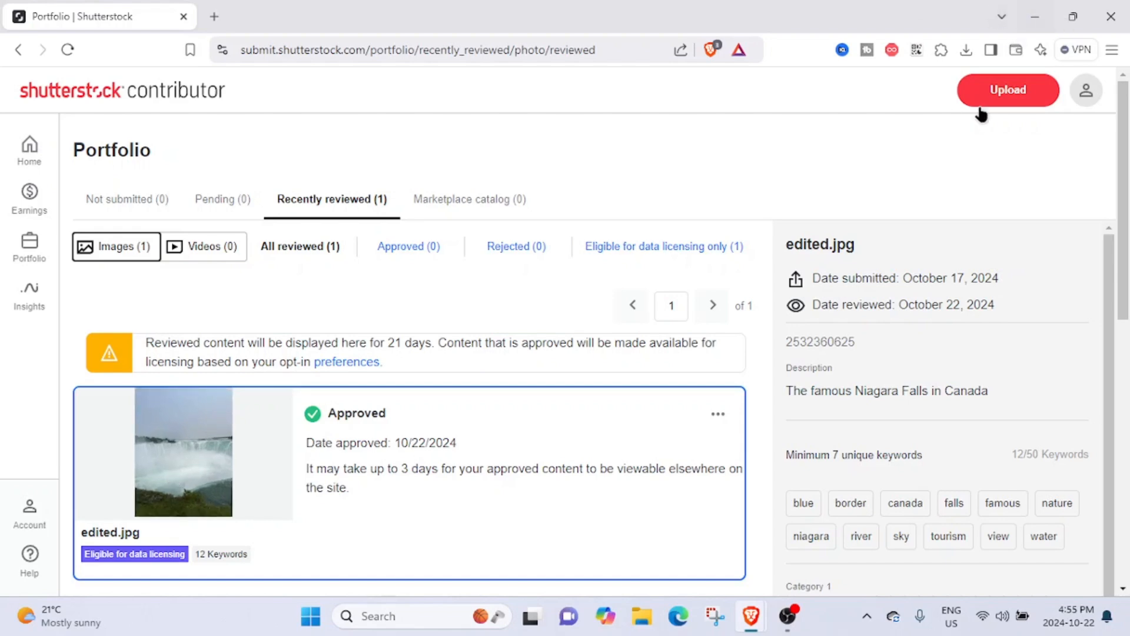
pyautogui.scroll(-5, 456, 424)
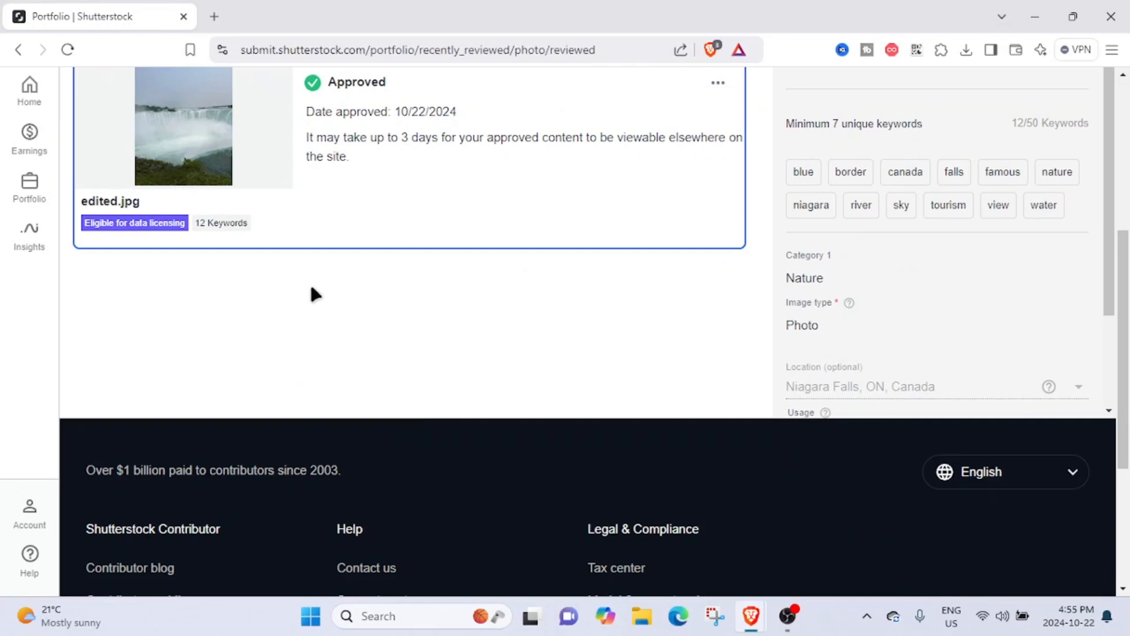
pyautogui.scroll(5, 316, 293)
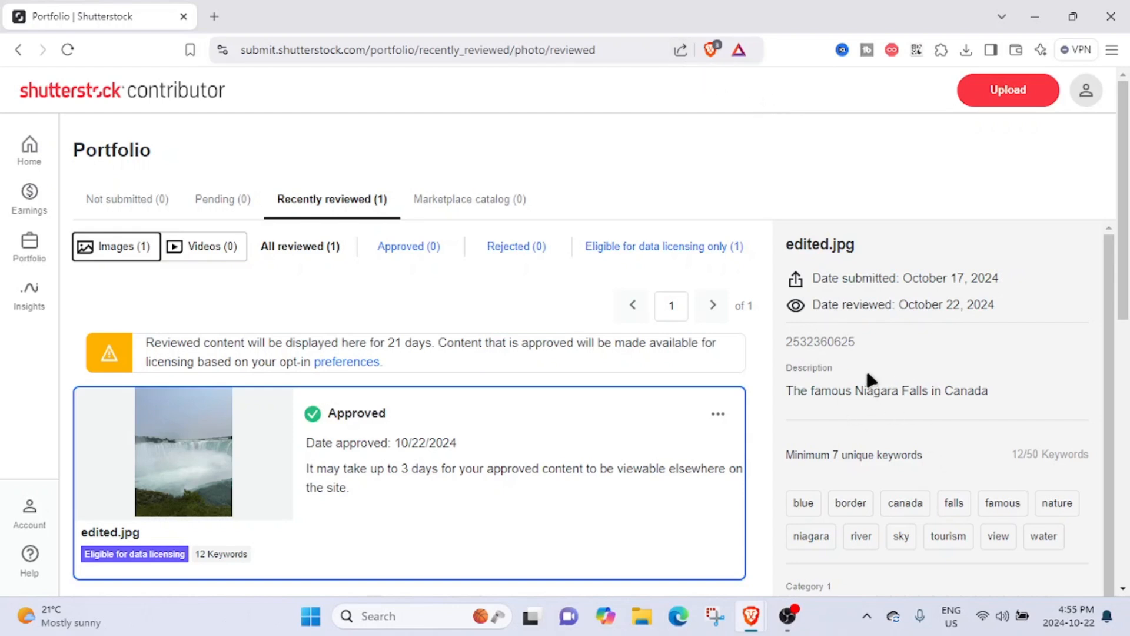
pyautogui.click(1036, 17)
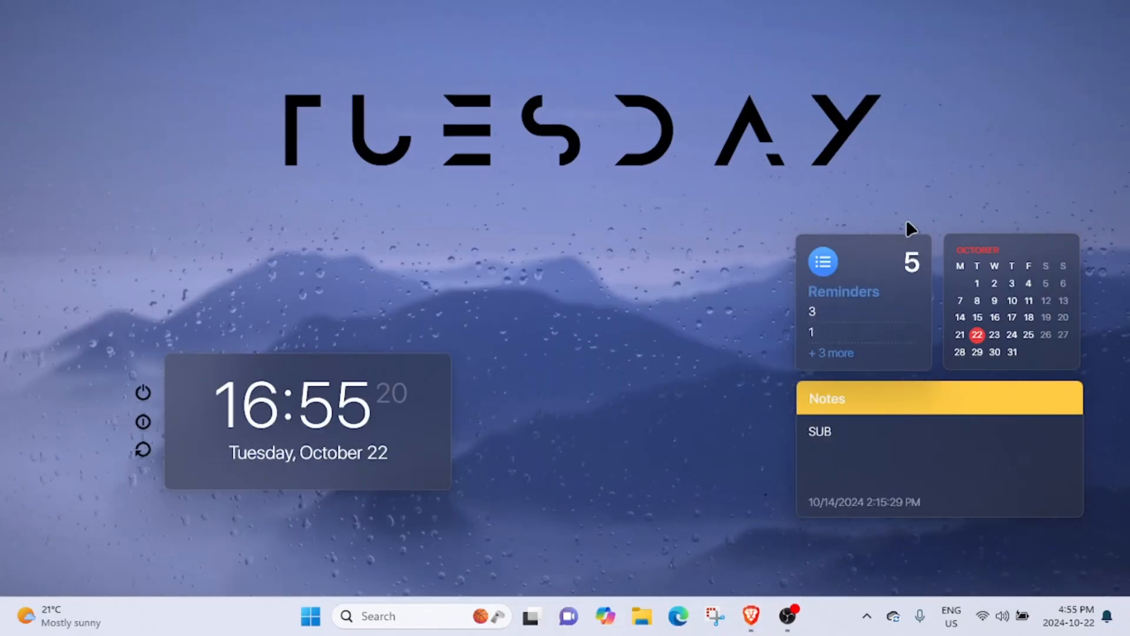